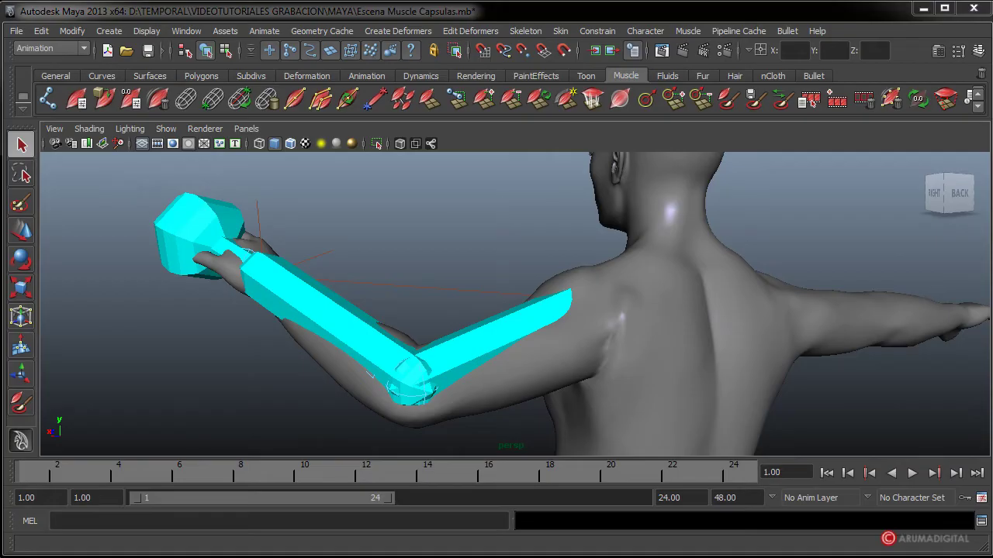
Orbit around the character and select the body mesh, polySurface2.
mouse_move(512, 376)
left_mouse_down("alt")
mouse_move(471, 374)
mouse_move(483, 377)
left_mouse_up("alt")
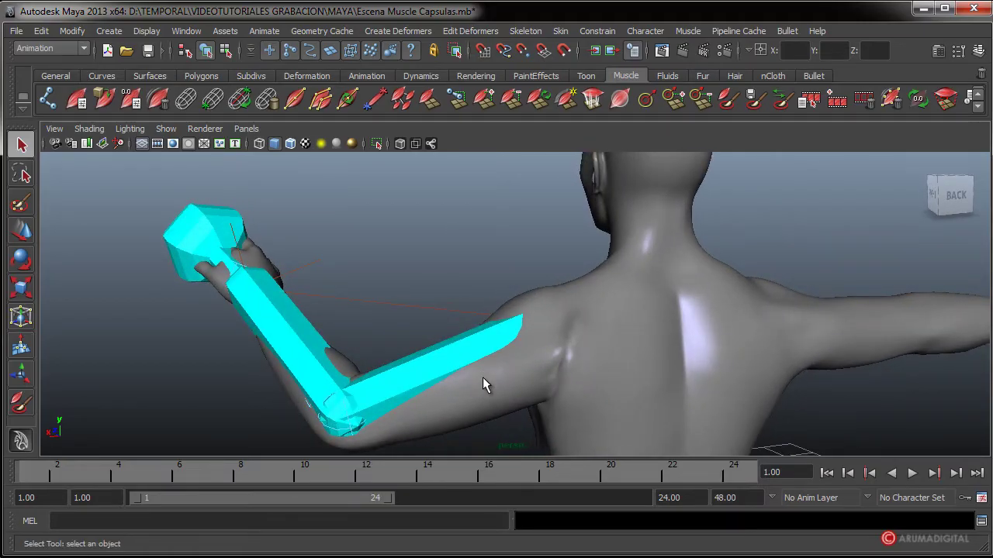
left_click(481, 418)
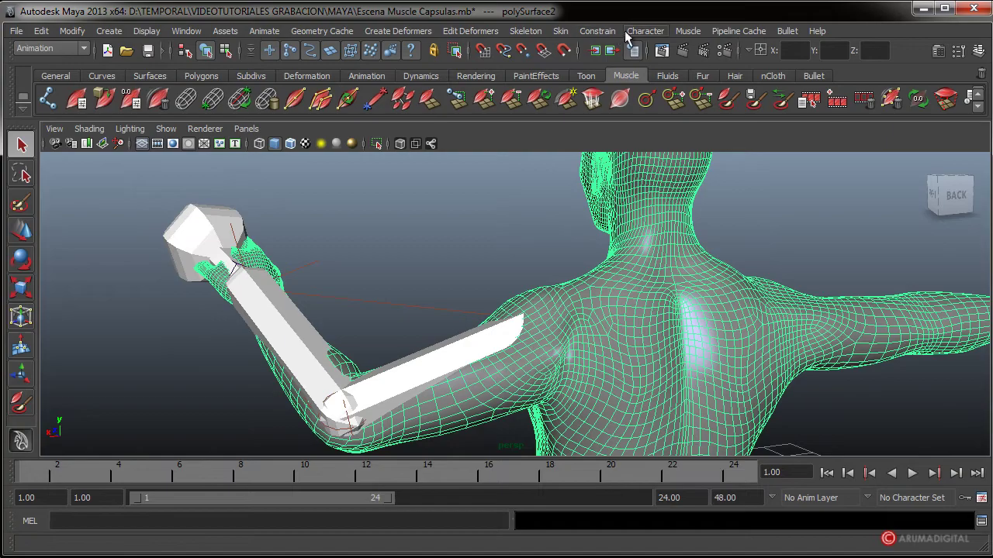
Start Muscle > Paint Muscle Weights on the body and orbit toward the elbow.
left_click(687, 31)
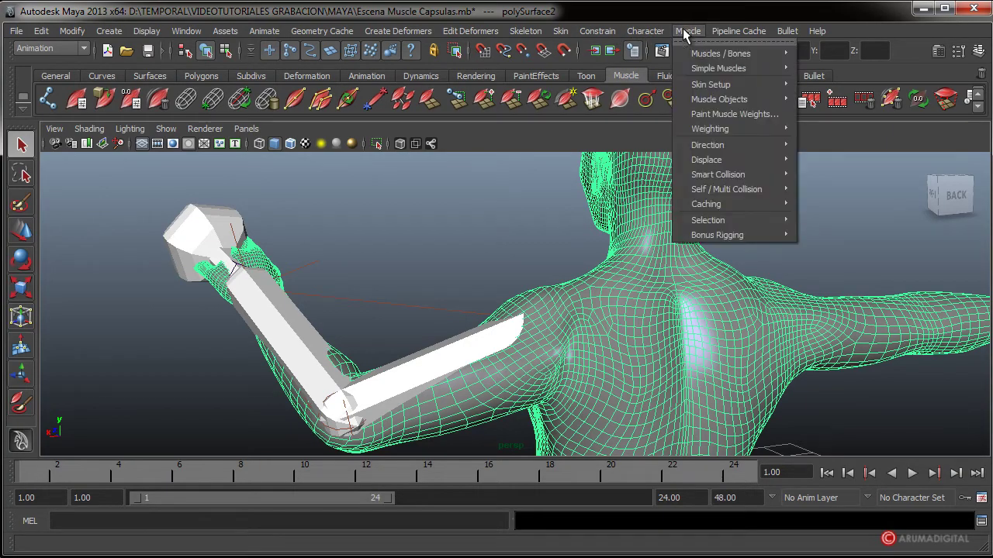
left_click(732, 115)
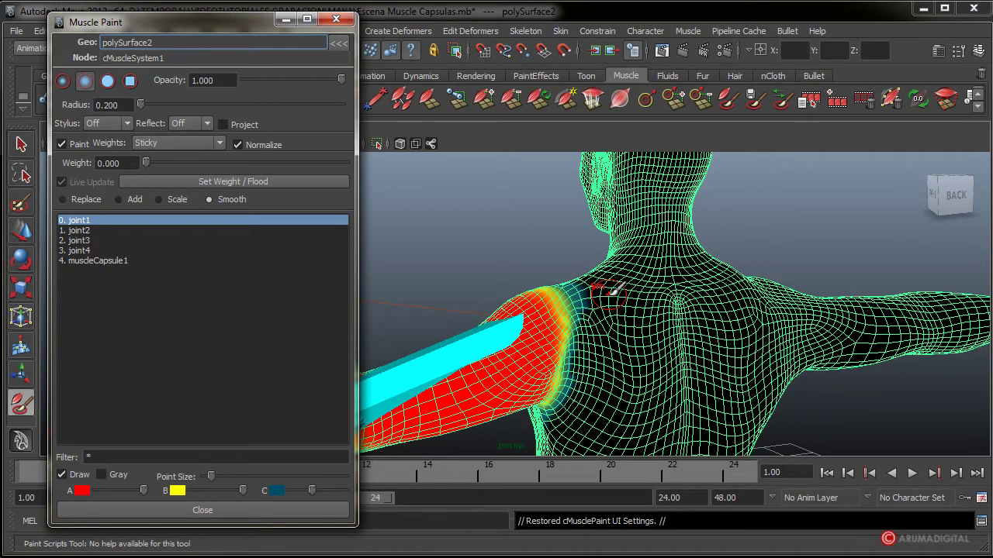
left_click_drag(613, 291, 627, 299, "alt")
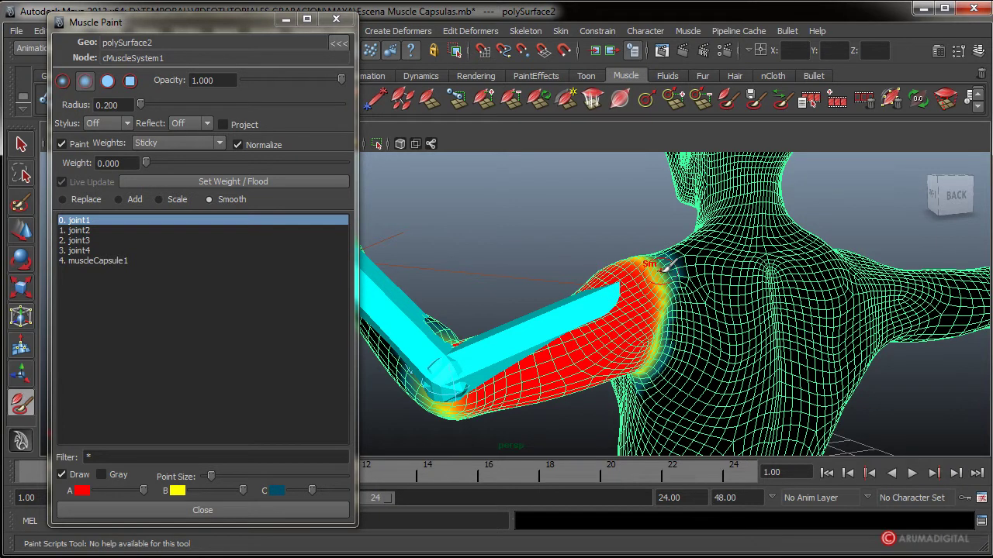
Brush a Smooth stroke over the shoulder edge to soften joint1's weight falloff.
mouse_move(665, 266)
left_mouse_down()
mouse_move(680, 264)
mouse_move(698, 304)
left_mouse_up()
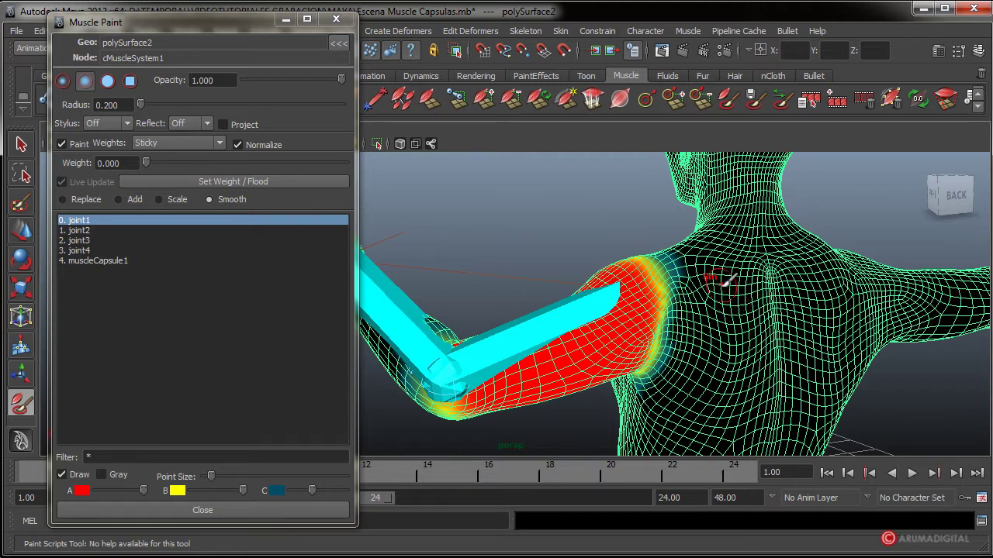
Check the stylus and weight-type options, then shrink the brush radius to 0.386.
left_click(129, 121)
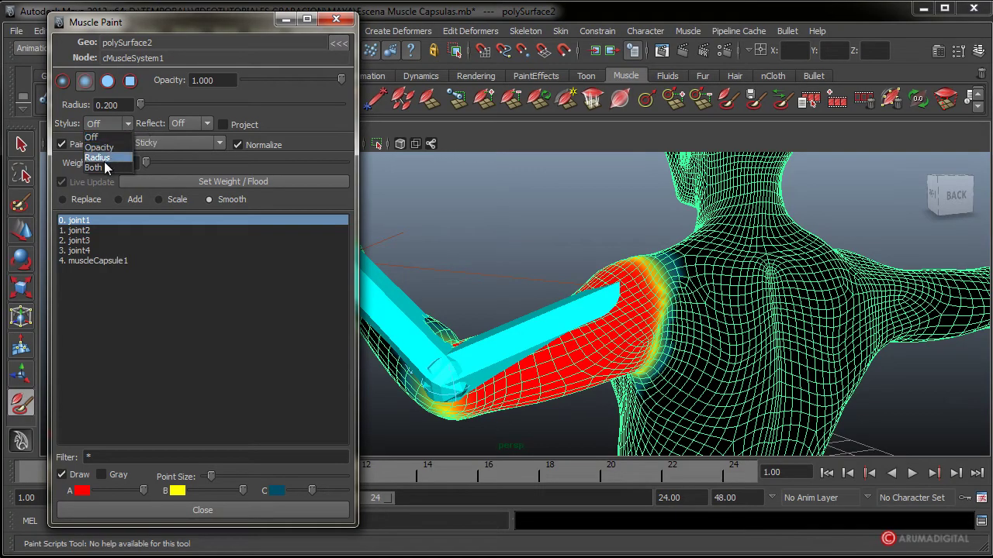
left_click(220, 104)
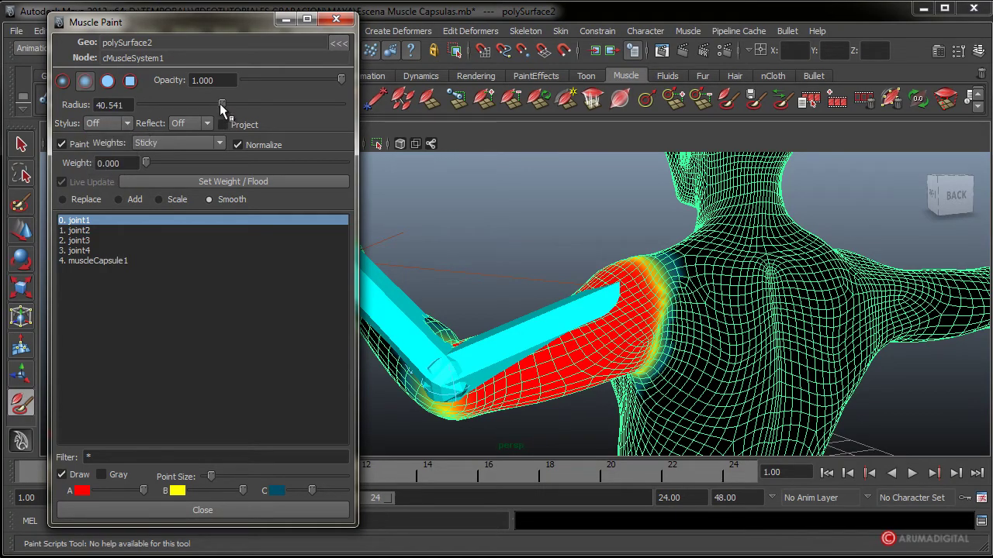
left_click_drag(220, 104, 141, 104)
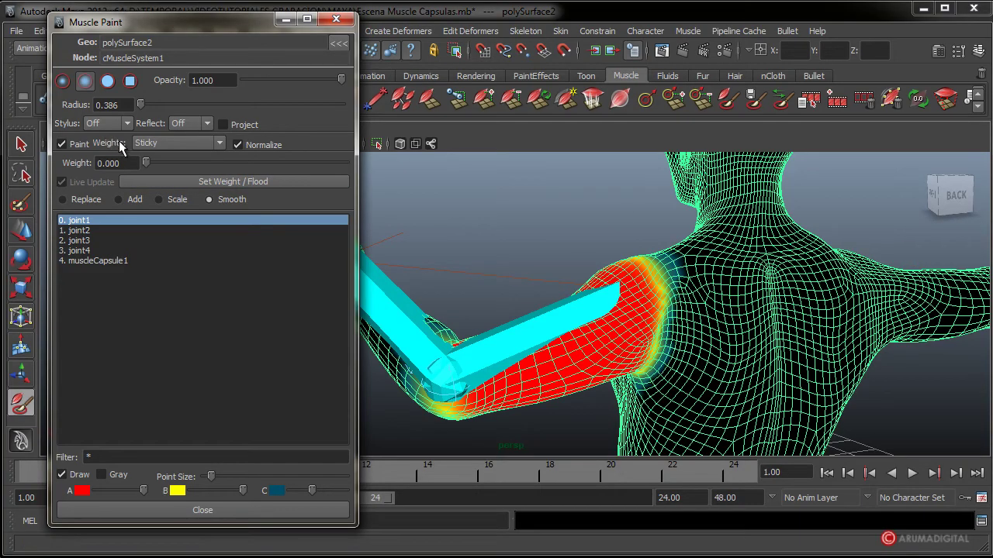
left_click(220, 142)
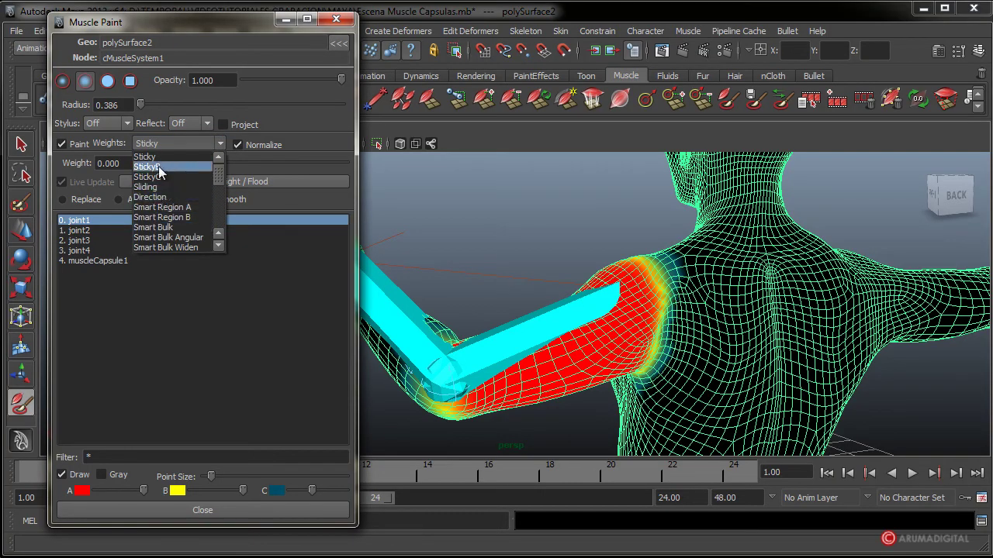
left_click_drag(220, 173, 219, 212)
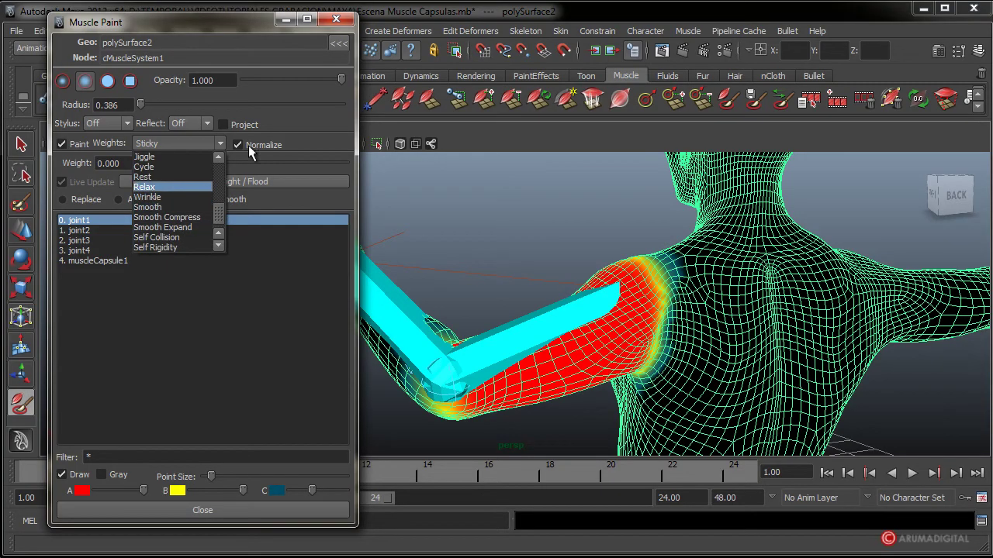
left_click(300, 105)
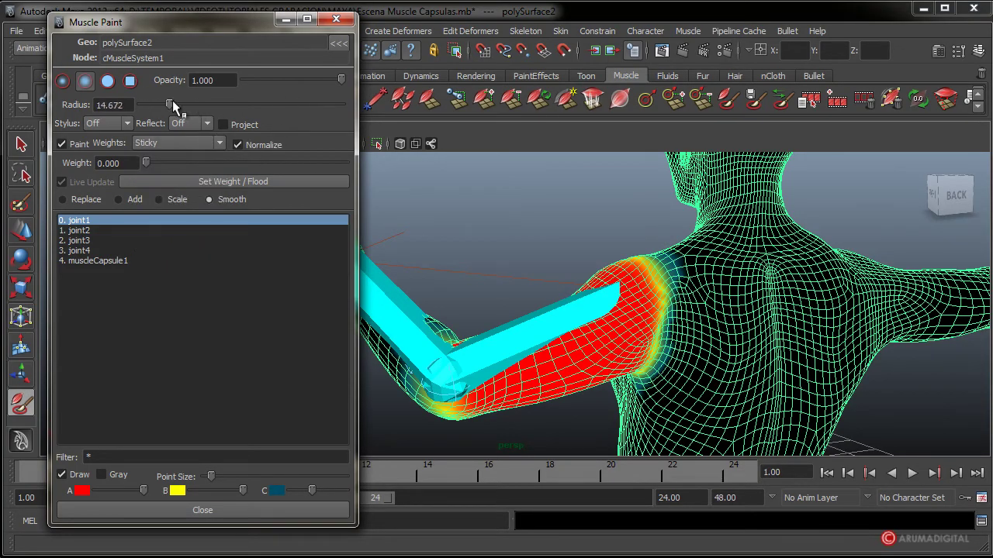
left_click_drag(172, 100, 139, 101)
Pick joint1 as the influence, keep Smooth mode, and adjust the paint weight value.
left_click_drag(195, 164, 394, 166)
left_click(121, 220)
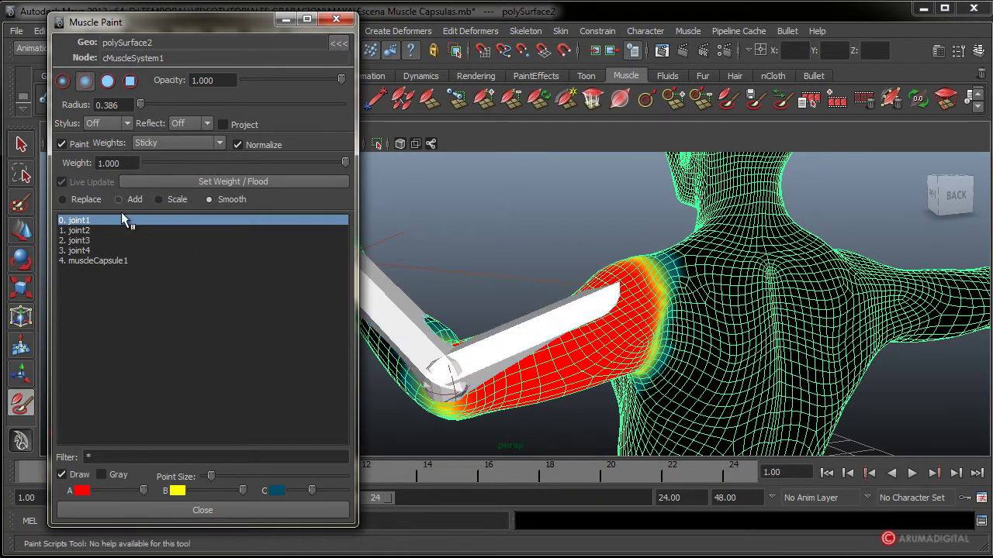
left_click(238, 195)
mouse_move(303, 161)
left_mouse_down()
mouse_move(167, 159)
mouse_move(365, 163)
left_mouse_up()
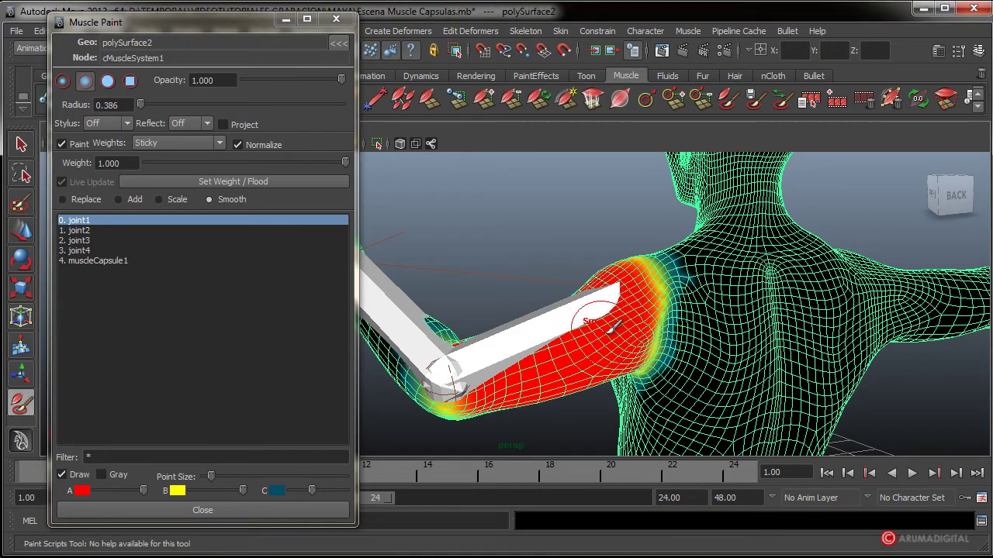
Zoom in, smooth joint1's weights across the shoulder, then set the operation to Replace.
scroll(633, 310, "up", 5)
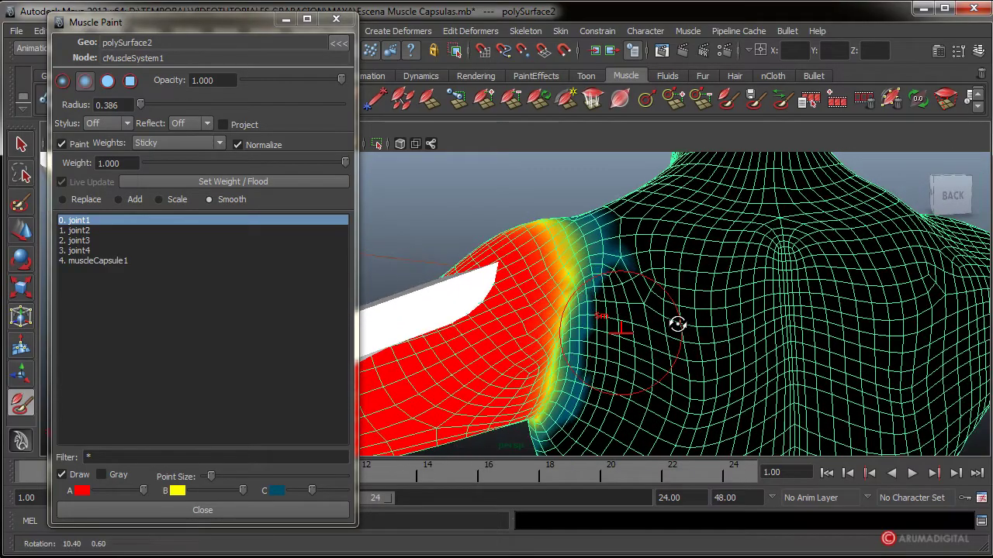
mouse_move(631, 277)
left_mouse_down()
mouse_move(620, 258)
mouse_move(487, 347)
mouse_move(542, 365)
mouse_move(548, 349)
mouse_move(564, 364)
mouse_move(594, 326)
mouse_move(610, 333)
mouse_move(597, 329)
left_mouse_up()
left_click(63, 199)
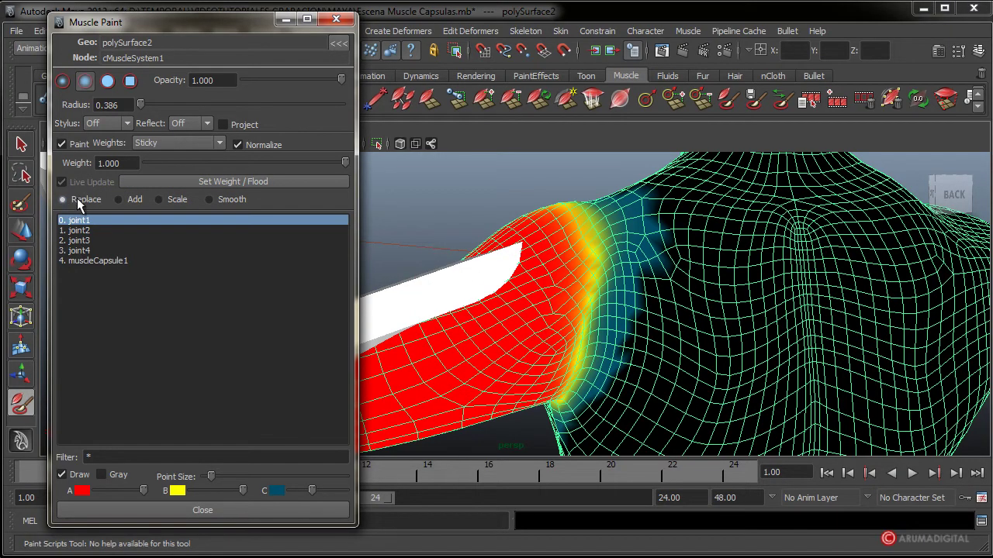
Paint a weight-0 Replace stroke on the shoulder, inspect it from several angles, then undo it.
left_click_drag(345, 161, 31, 157)
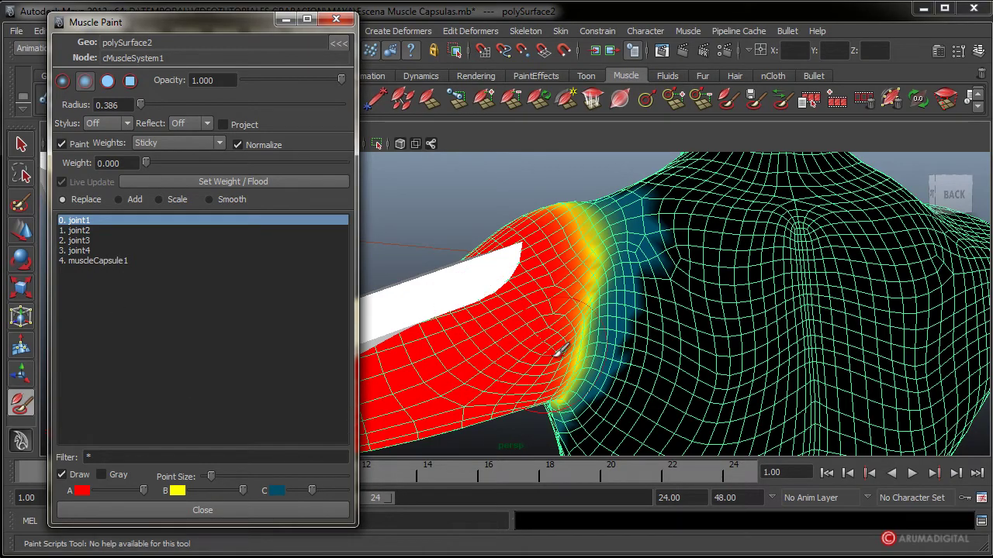
mouse_move(549, 353)
left_mouse_down()
mouse_move(559, 306)
mouse_move(532, 350)
mouse_move(596, 220)
left_mouse_up()
mouse_move(664, 288)
left_mouse_down("alt")
mouse_move(587, 312)
mouse_move(587, 321)
left_mouse_up("alt")
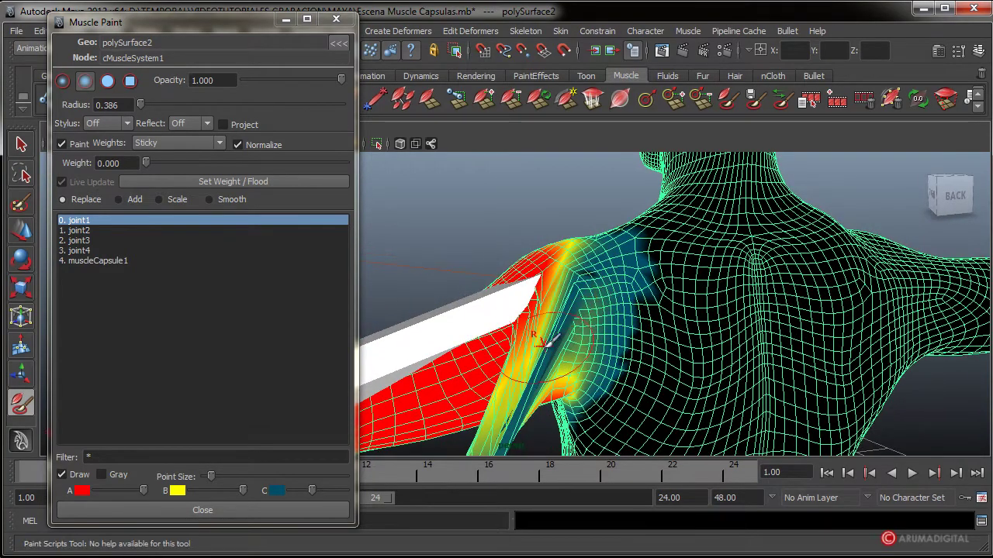
mouse_move(532, 348)
left_mouse_down("alt")
mouse_move(714, 294)
mouse_move(709, 390)
mouse_move(587, 365)
mouse_move(663, 345)
mouse_move(562, 361)
mouse_move(653, 401)
left_mouse_up("alt")
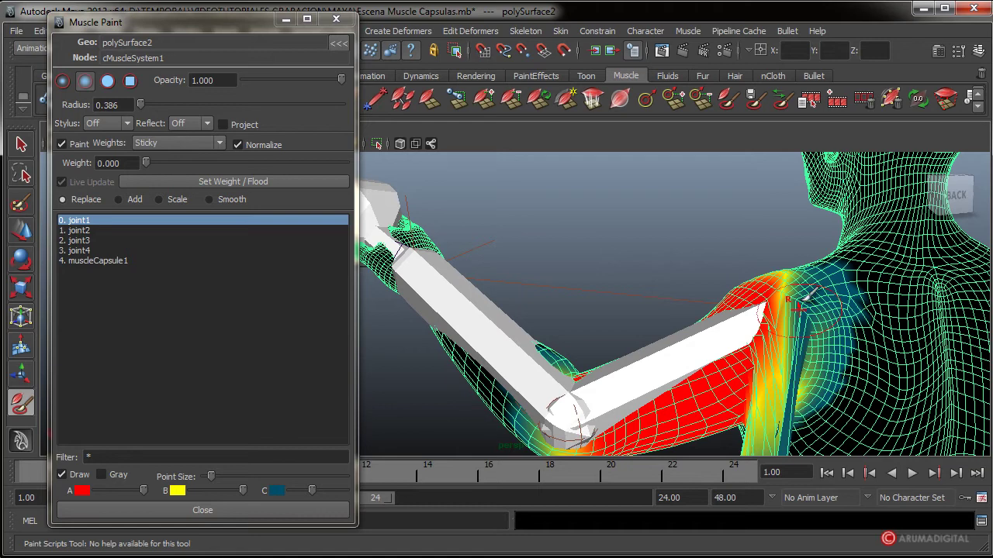
left_click_drag(807, 364, 783, 361, "alt")
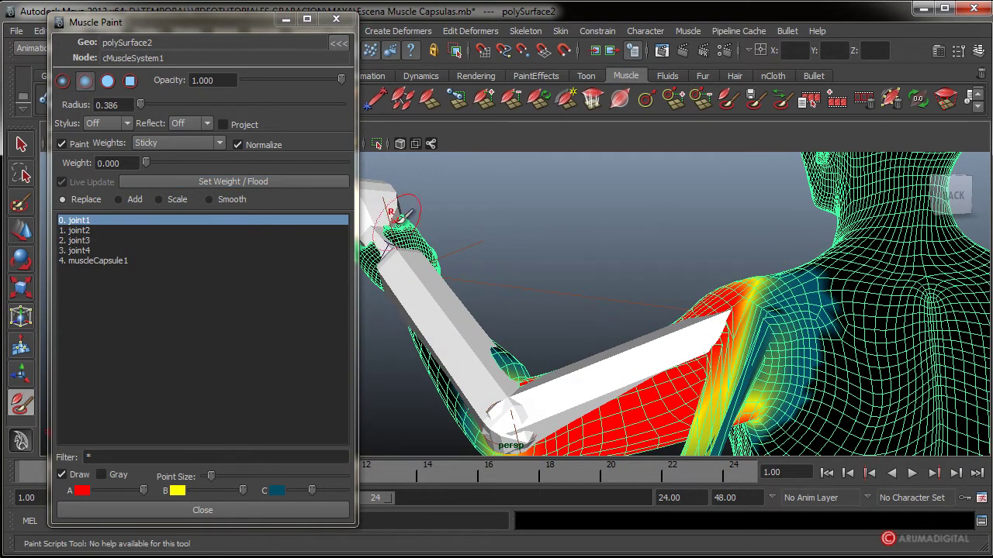
key("ctrl+z")
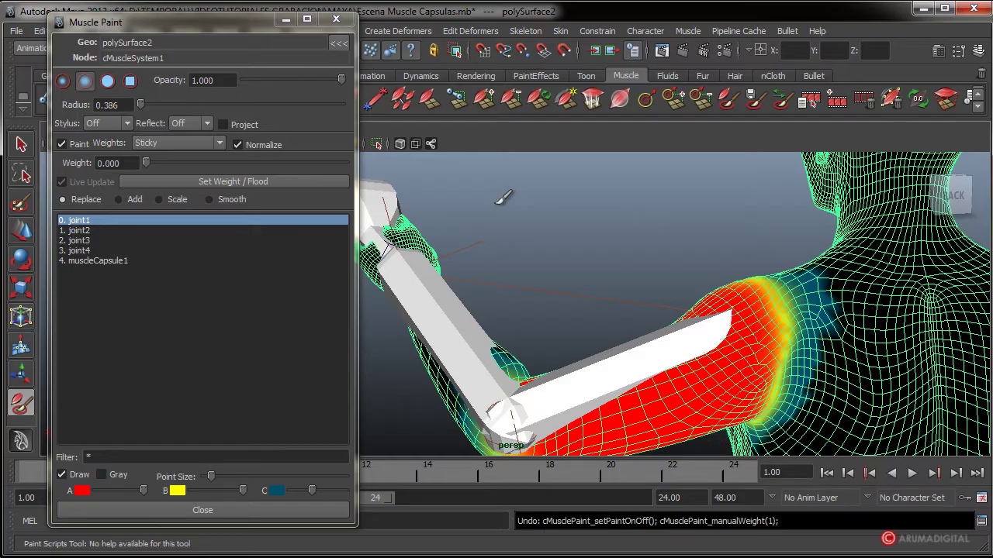
mouse_move(550, 261)
left_mouse_down("alt")
mouse_move(601, 267)
mouse_move(580, 270)
left_mouse_up("alt")
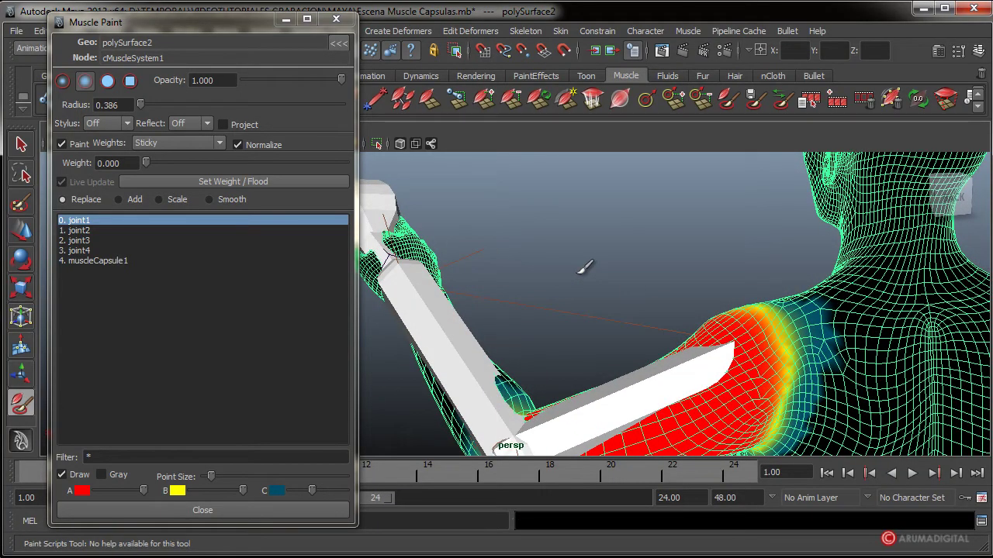
left_click_drag(598, 290, 606, 285, "alt")
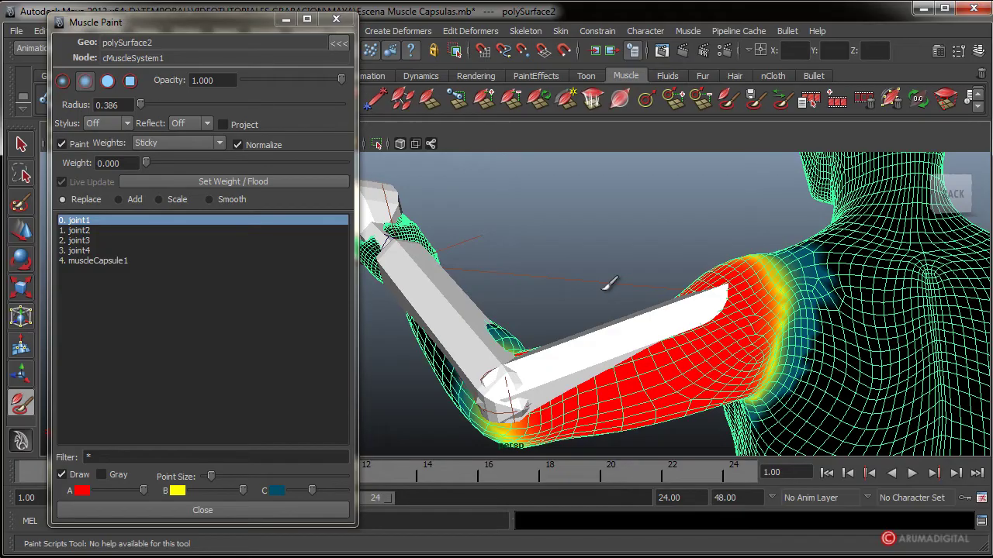
mouse_move(611, 284)
left_mouse_down("alt")
mouse_move(791, 328)
mouse_move(864, 317)
mouse_move(926, 288)
left_mouse_up("alt")
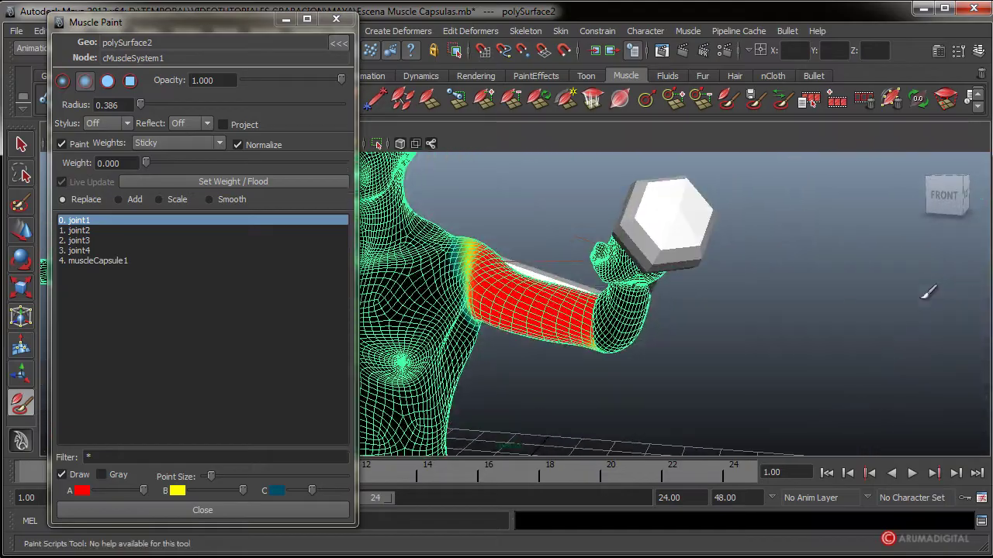
mouse_move(603, 310)
right_mouse_down("alt")
mouse_move(729, 283)
mouse_move(649, 321)
right_mouse_up("alt")
mouse_move(649, 321)
left_mouse_down("alt")
mouse_move(775, 303)
mouse_move(594, 337)
mouse_move(587, 348)
mouse_move(676, 344)
mouse_move(598, 281)
left_mouse_up("alt")
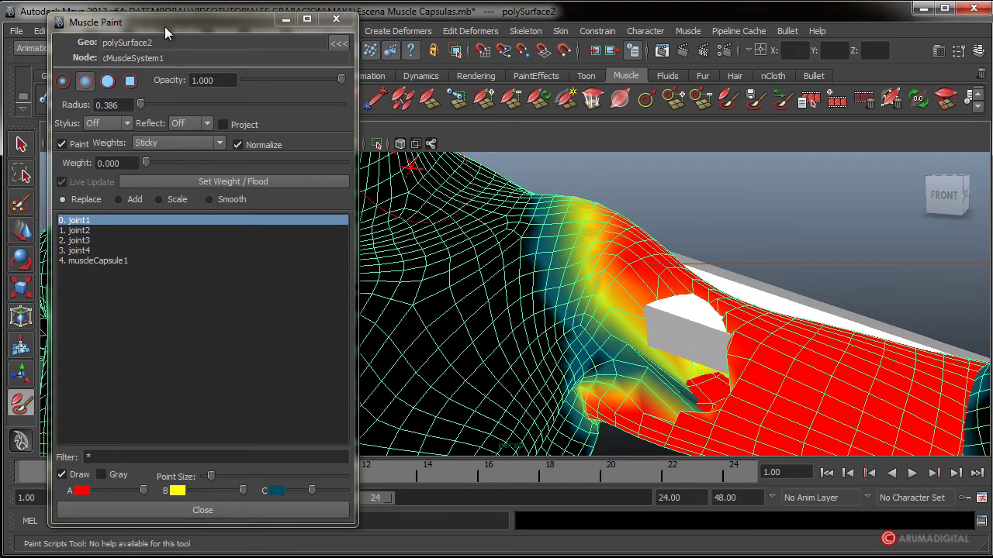
Undo the last stroke, then smooth joint1's shoulder boundary at weight 0.412.
left_click_drag(164, 26, 214, 25)
left_click(42, 31)
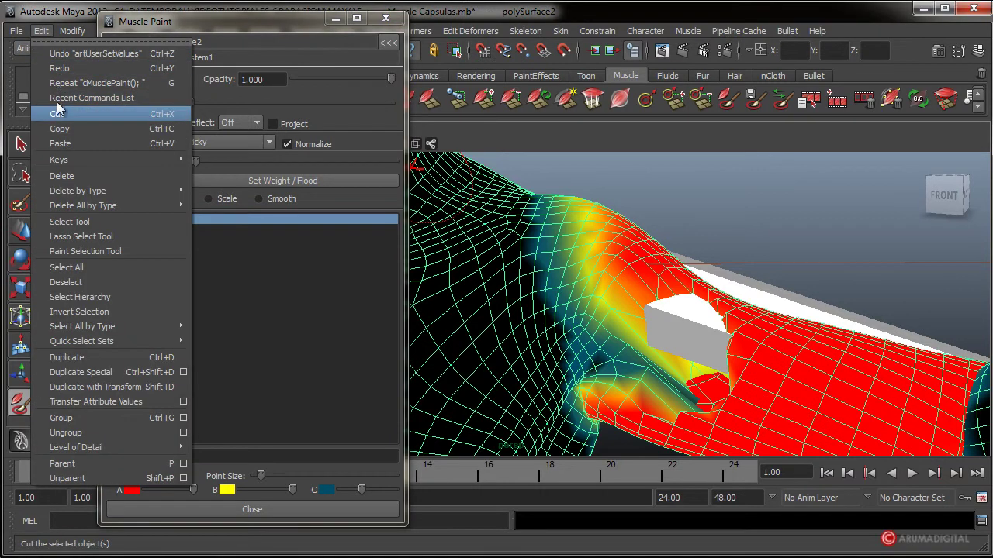
left_click(57, 53)
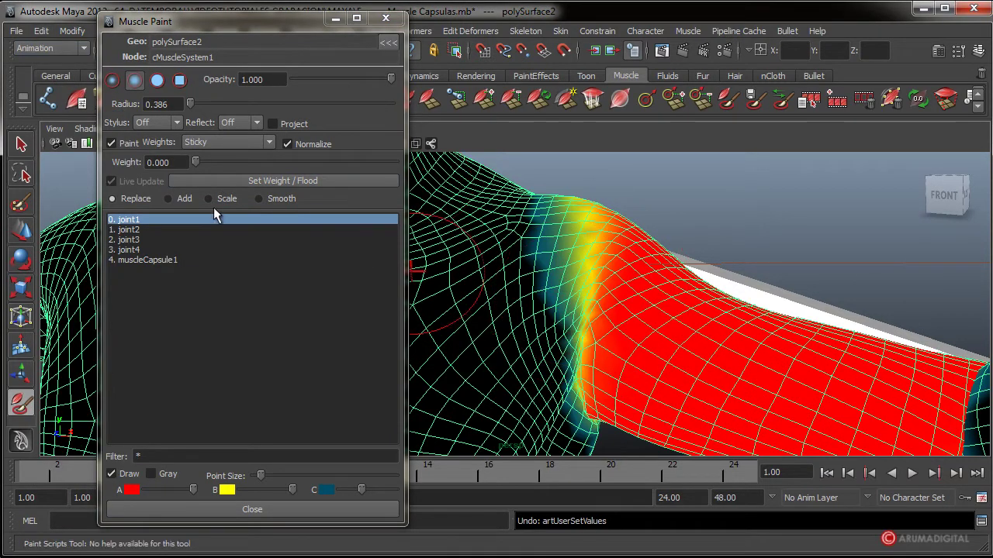
left_click(261, 198)
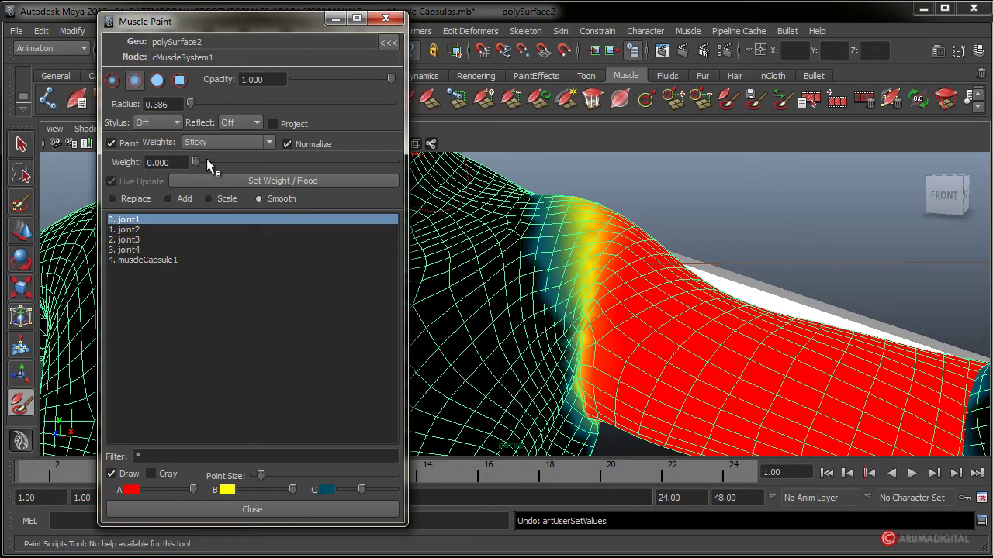
left_click_drag(196, 161, 277, 161)
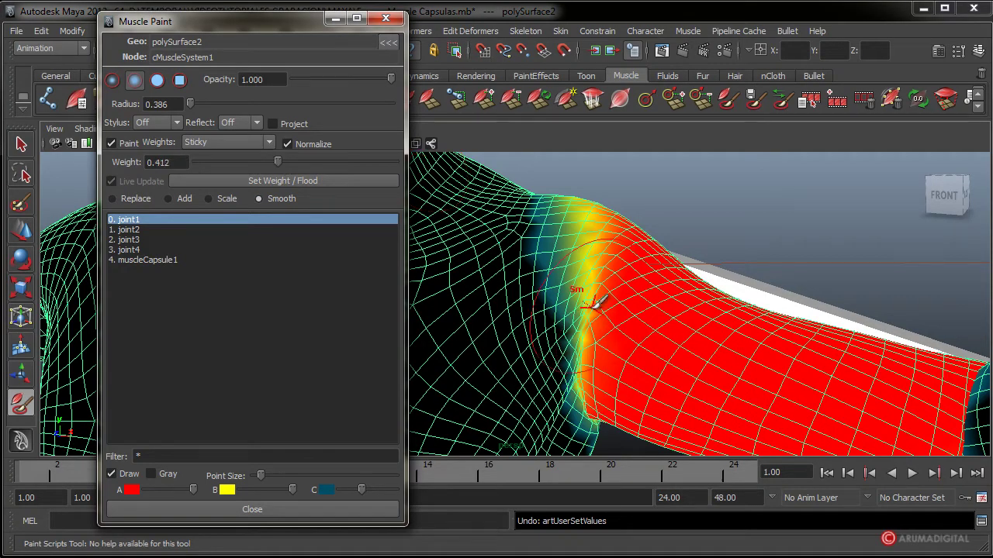
left_click_drag(593, 302, 583, 394)
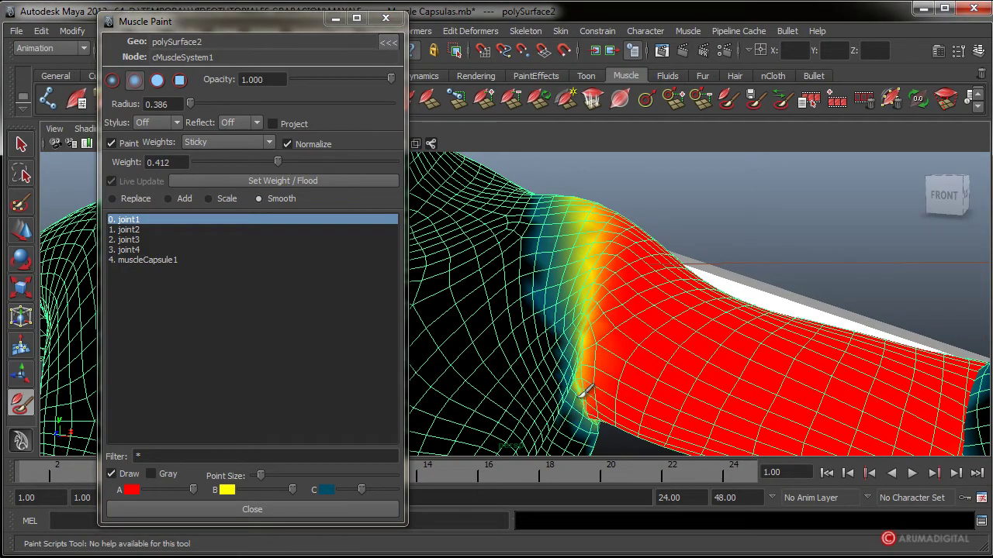
Close Muscle Paint, select the body mesh, and orbit around the arm and torso.
left_click(23, 147)
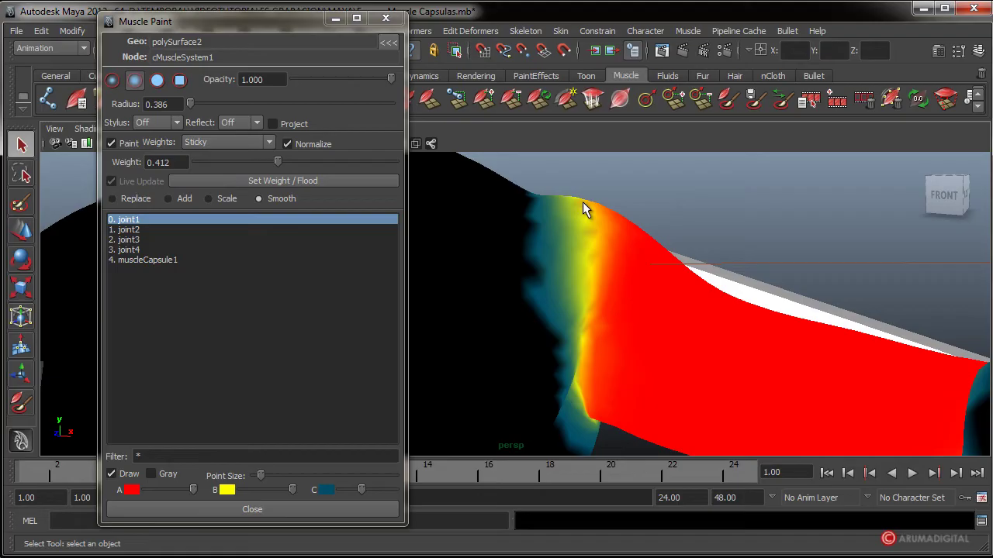
left_click(386, 17)
left_click_drag(694, 255, 665, 259, "alt")
left_click(554, 360)
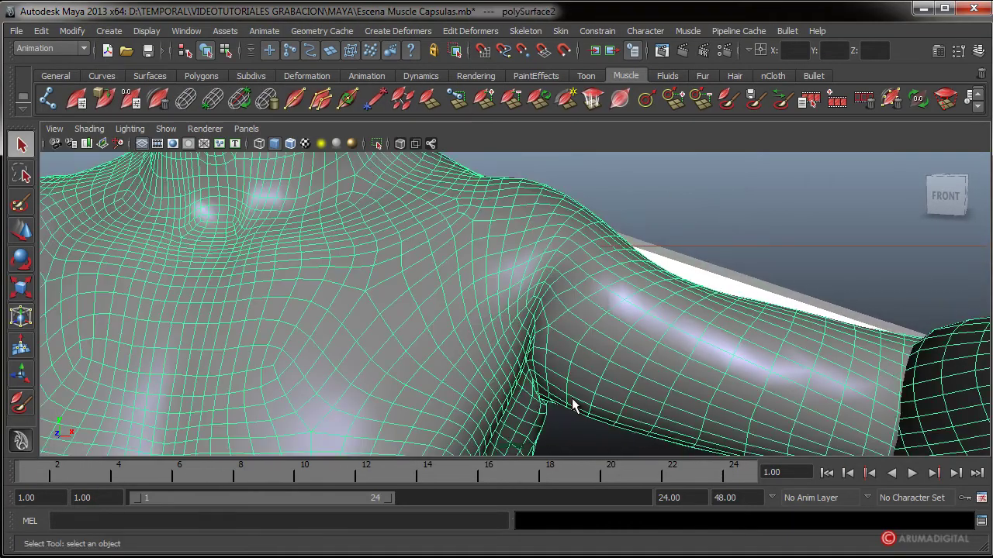
mouse_move(620, 293)
left_mouse_down("alt")
mouse_move(476, 295)
mouse_move(470, 331)
mouse_move(359, 339)
mouse_move(324, 313)
mouse_move(660, 337)
mouse_move(753, 271)
left_mouse_up("alt")
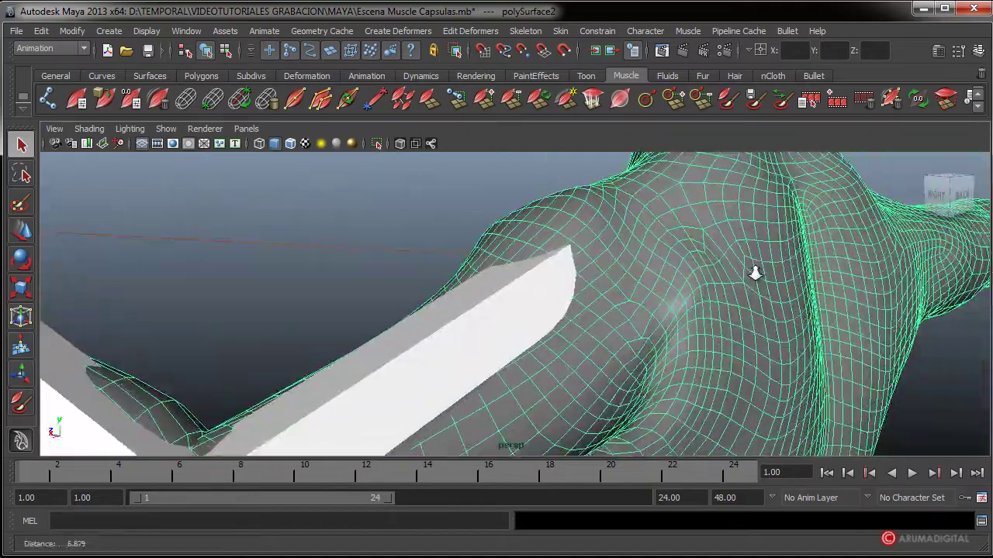
middle_click_drag(753, 271, 673, 278, "alt")
mouse_move(674, 278)
left_mouse_down("alt")
mouse_move(634, 255)
mouse_move(535, 264)
mouse_move(563, 275)
mouse_move(781, 261)
mouse_move(753, 279)
mouse_move(764, 298)
mouse_move(755, 317)
left_mouse_up("alt")
left_click_drag(702, 284, 728, 290, "alt")
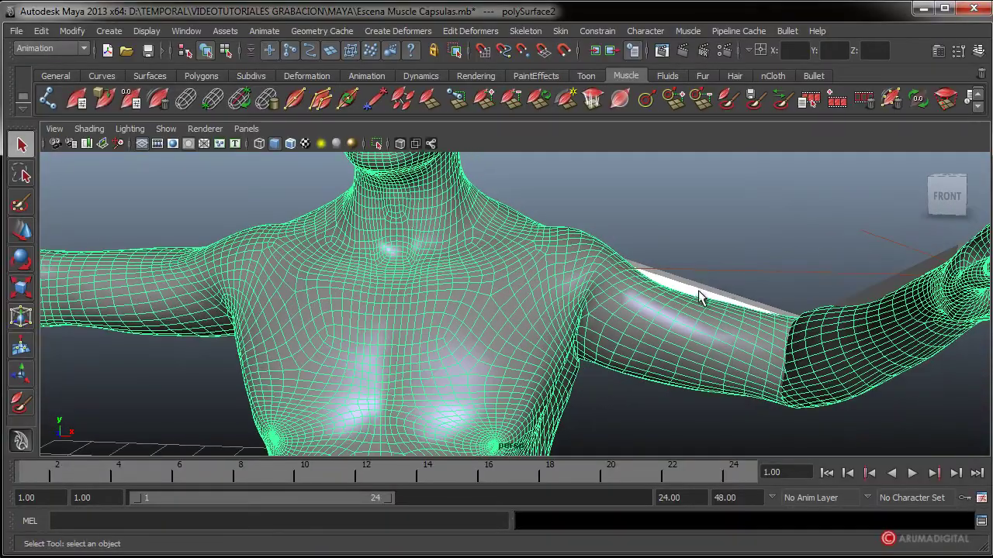
Try the Paint Scripts Tool settings, then return to the Select Tool and reselect the body.
left_click(29, 405)
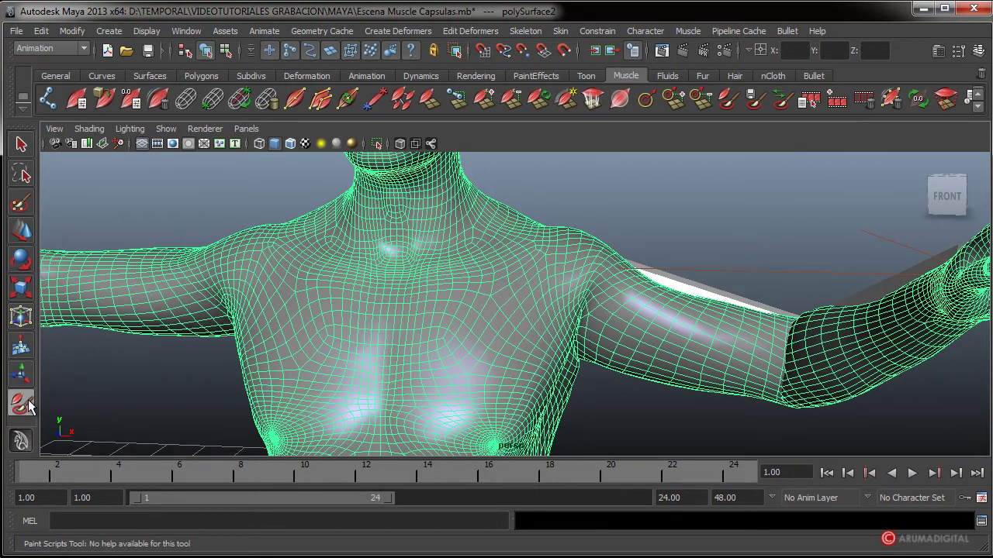
double_click(29, 405)
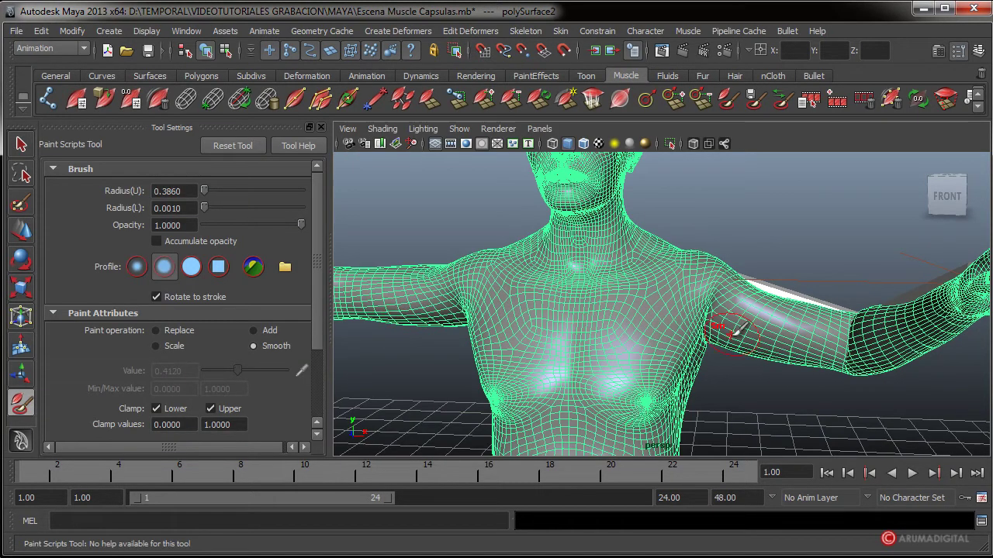
left_click(22, 146)
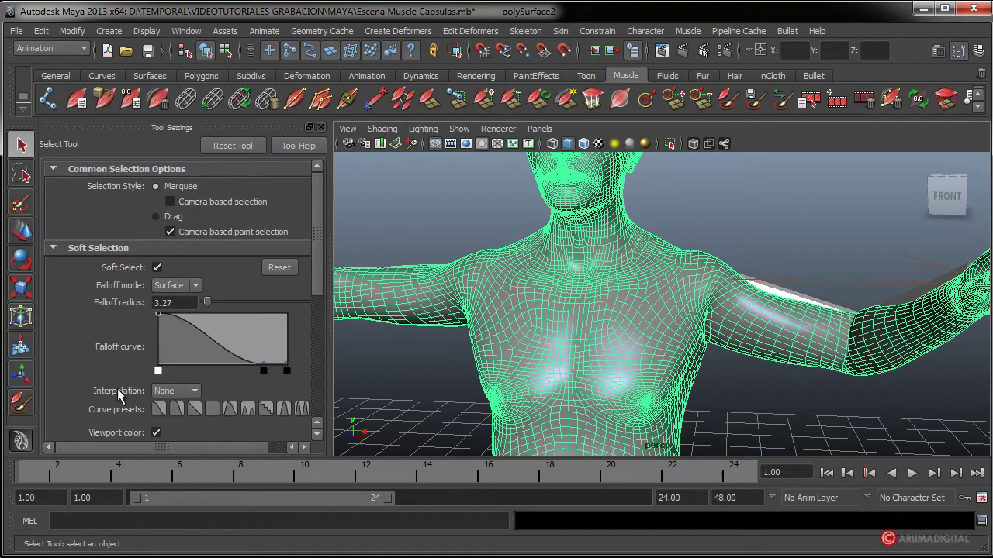
left_click(22, 404)
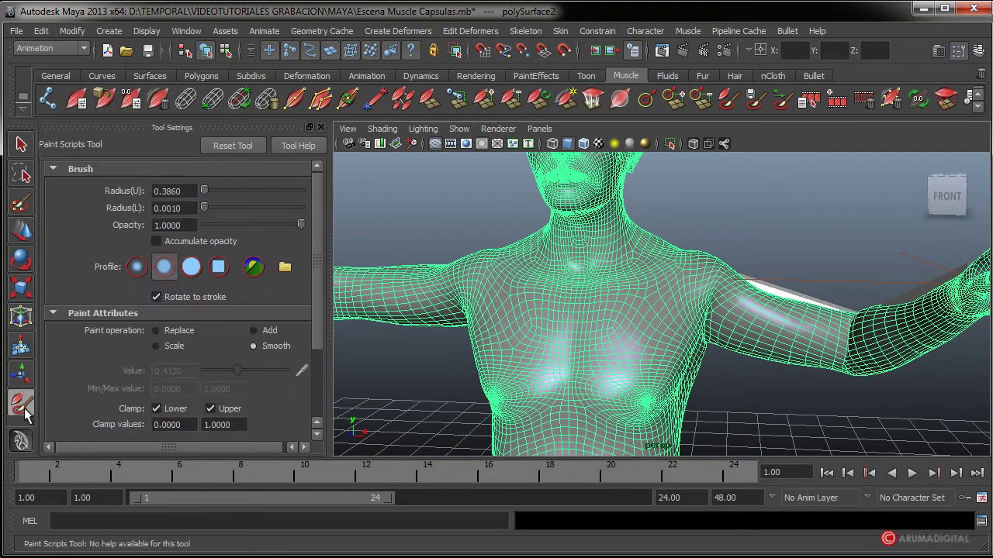
left_click(322, 126)
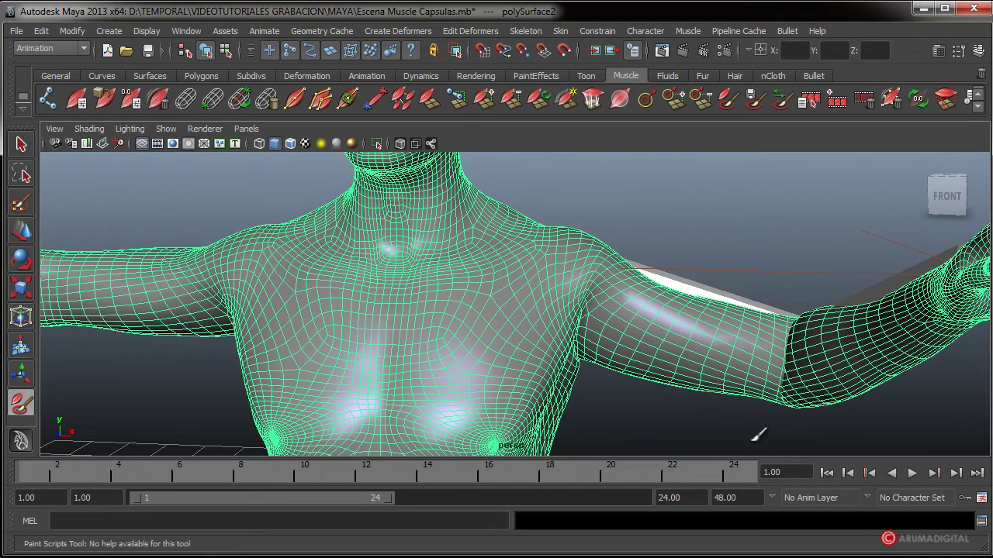
key("q")
left_click(631, 365)
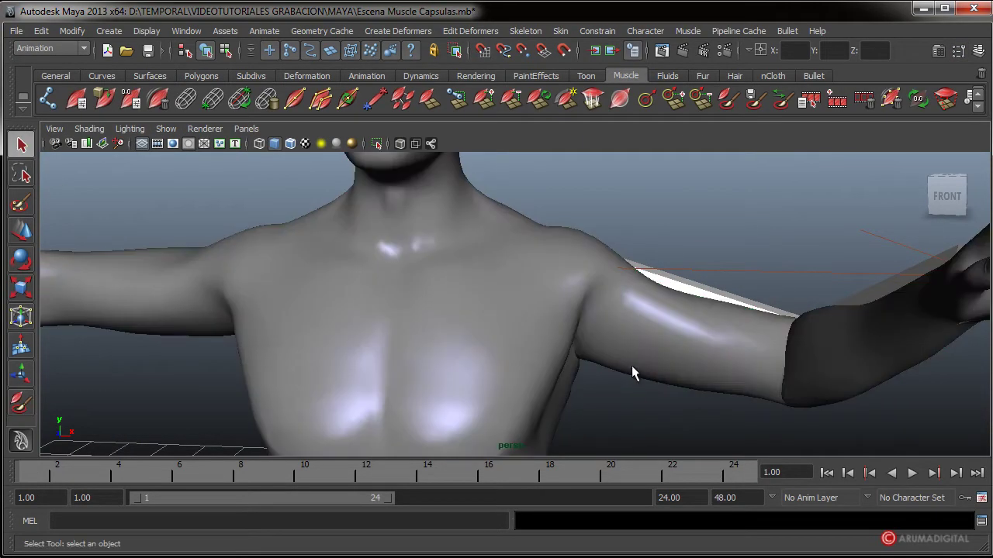
left_click(822, 392)
Reopen Paint Muscle Weights and inspect joint2's forearm and hand weights from several angles.
left_click(687, 32)
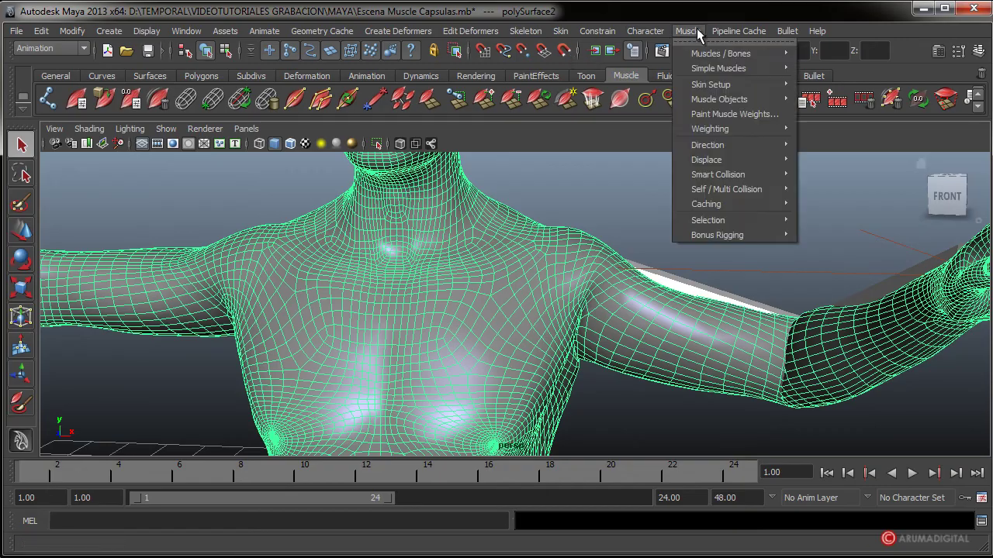
left_click(702, 116)
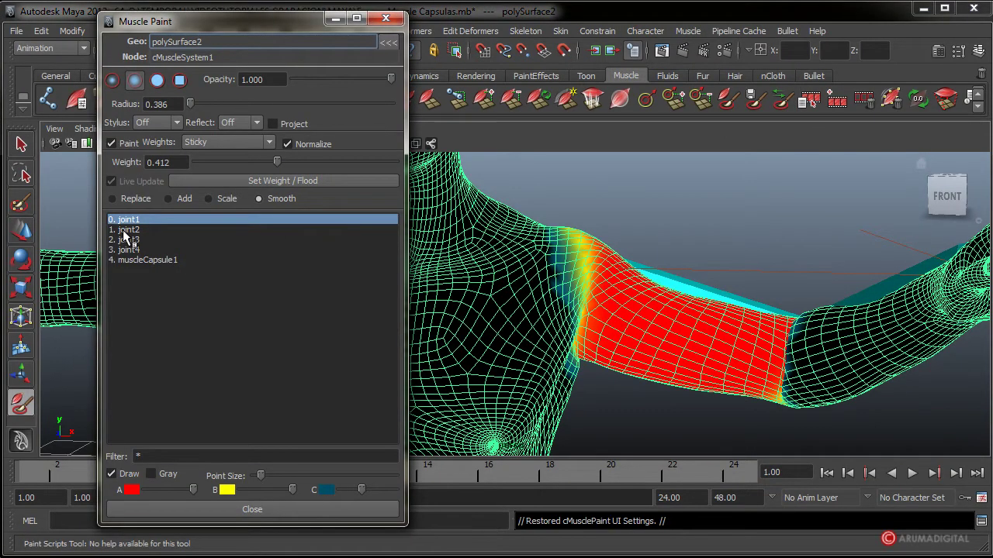
left_click(124, 229)
left_click_drag(799, 299, 913, 296, "alt")
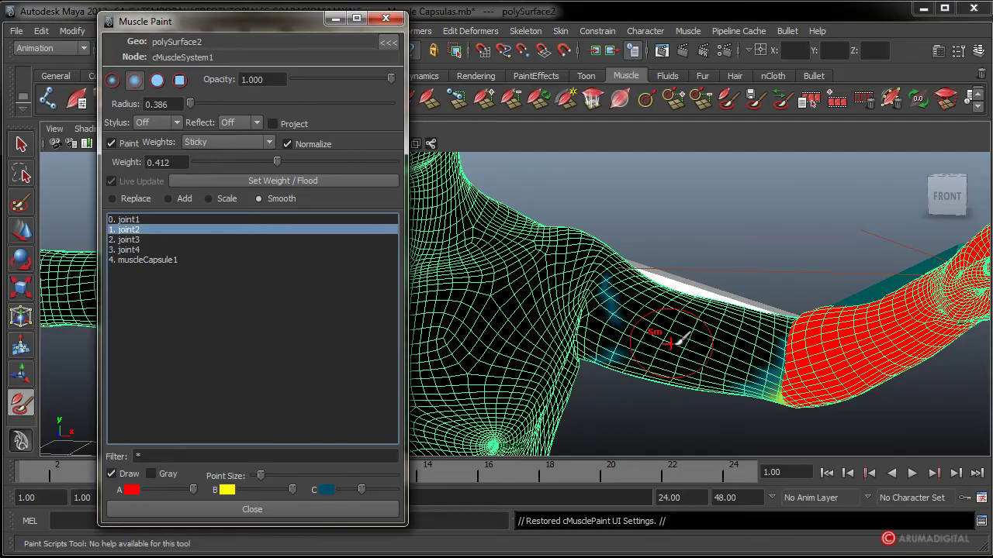
mouse_move(766, 328)
left_mouse_down("alt")
mouse_move(667, 341)
mouse_move(822, 275)
left_mouse_up("alt")
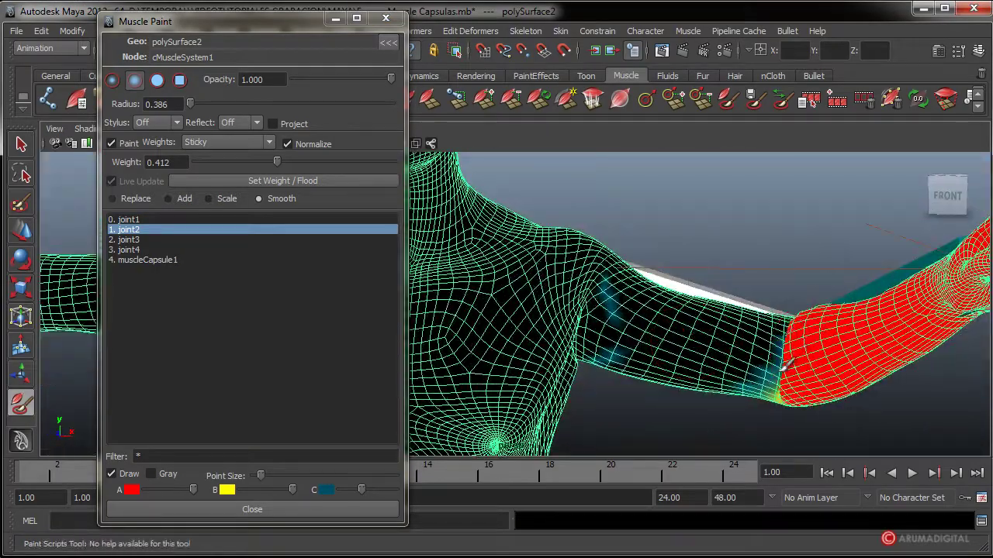
mouse_move(820, 365)
left_mouse_down("alt")
mouse_move(842, 372)
mouse_move(735, 327)
left_mouse_up("alt")
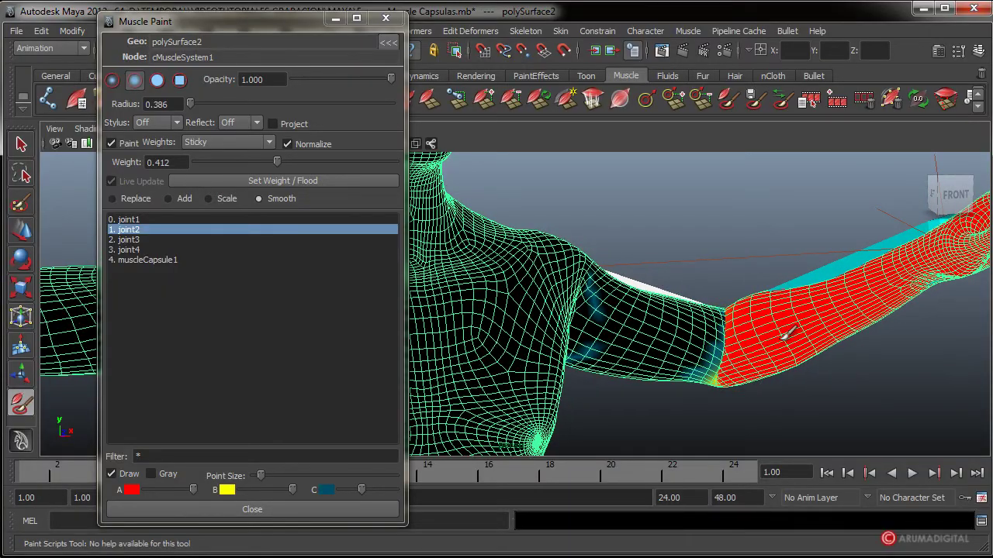
mouse_move(815, 355)
left_mouse_down("alt")
mouse_move(760, 332)
mouse_move(789, 328)
mouse_move(825, 295)
mouse_move(534, 220)
left_mouse_up("alt")
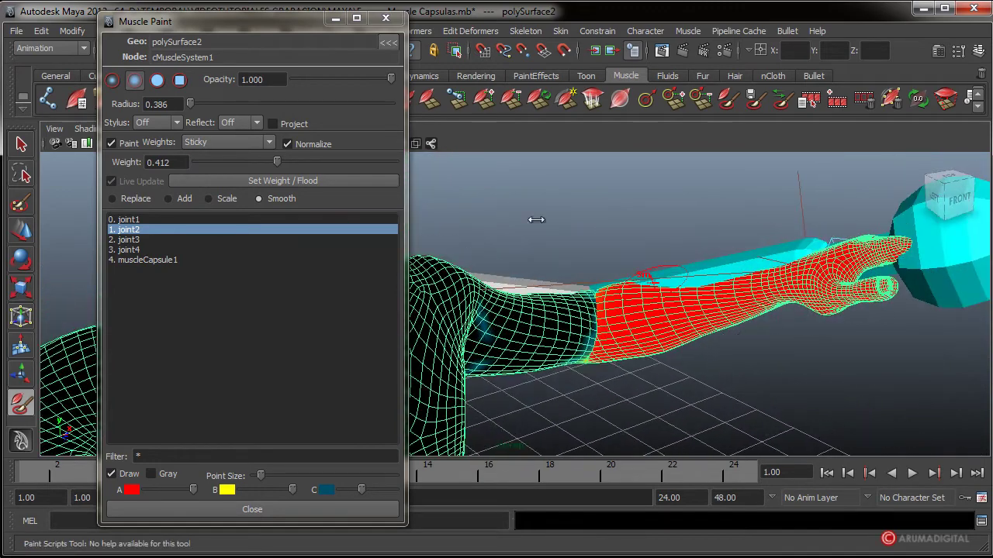
Move ikHandle1 to test the deformation, raising the arm toward the dumbbell.
left_click(21, 232)
left_click(804, 203)
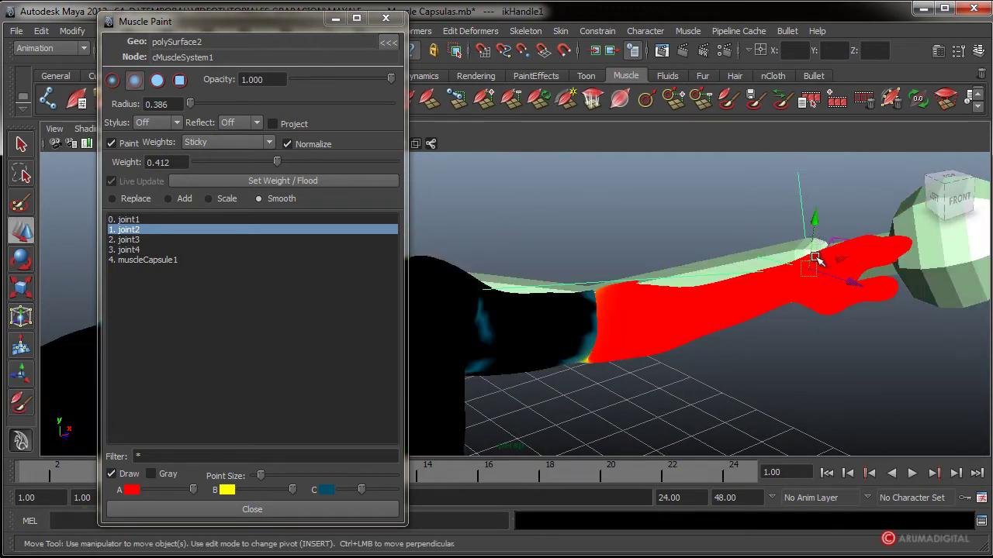
mouse_move(741, 281)
middle_mouse_down()
mouse_move(660, 310)
mouse_move(786, 299)
mouse_move(989, 256)
middle_mouse_up()
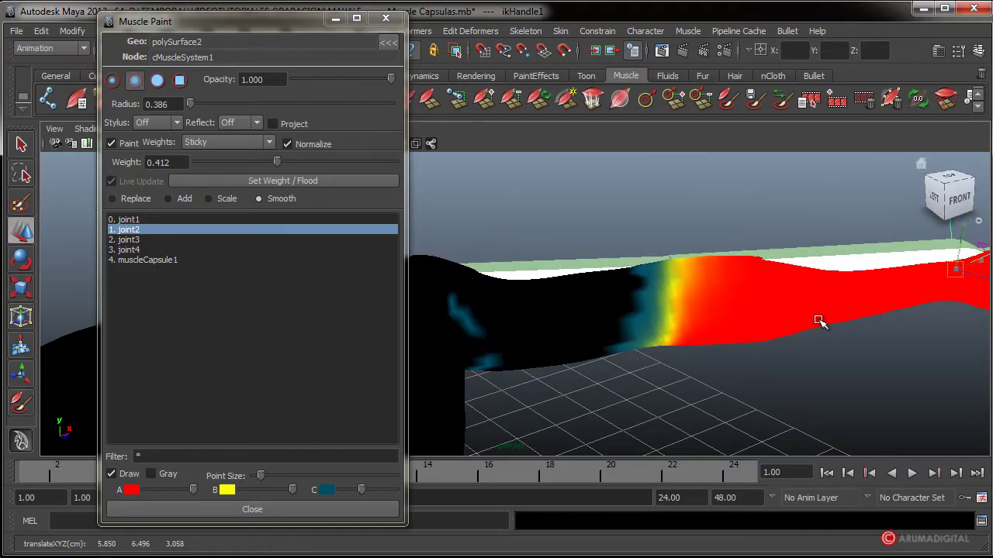
mouse_move(816, 321)
middle_mouse_down()
mouse_move(761, 249)
mouse_move(953, 171)
mouse_move(969, 225)
mouse_move(927, 333)
mouse_move(977, 264)
mouse_move(974, 245)
mouse_move(696, 253)
mouse_move(687, 370)
mouse_move(765, 410)
mouse_move(904, 256)
middle_mouse_up()
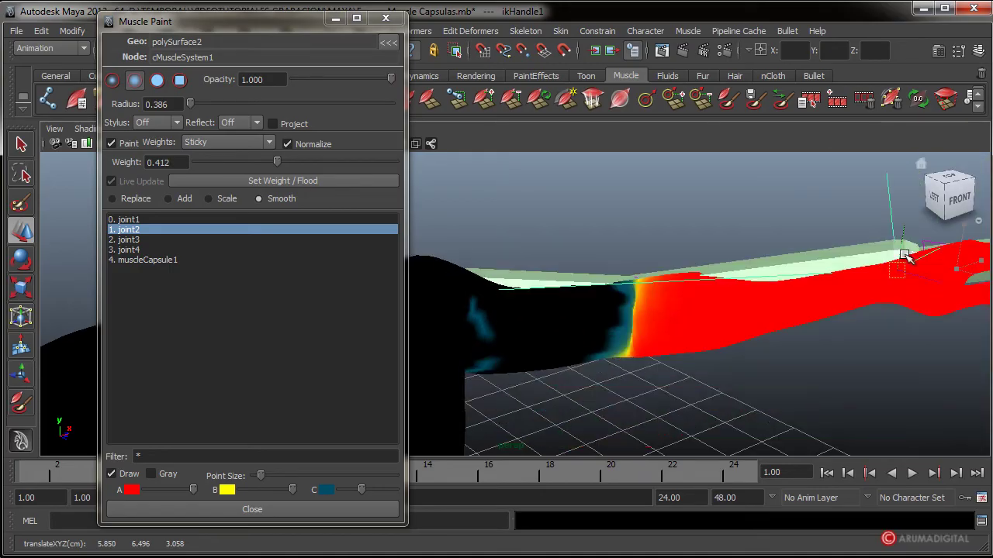
mouse_move(879, 295)
left_mouse_down("alt")
mouse_move(879, 328)
mouse_move(809, 248)
left_mouse_up("alt")
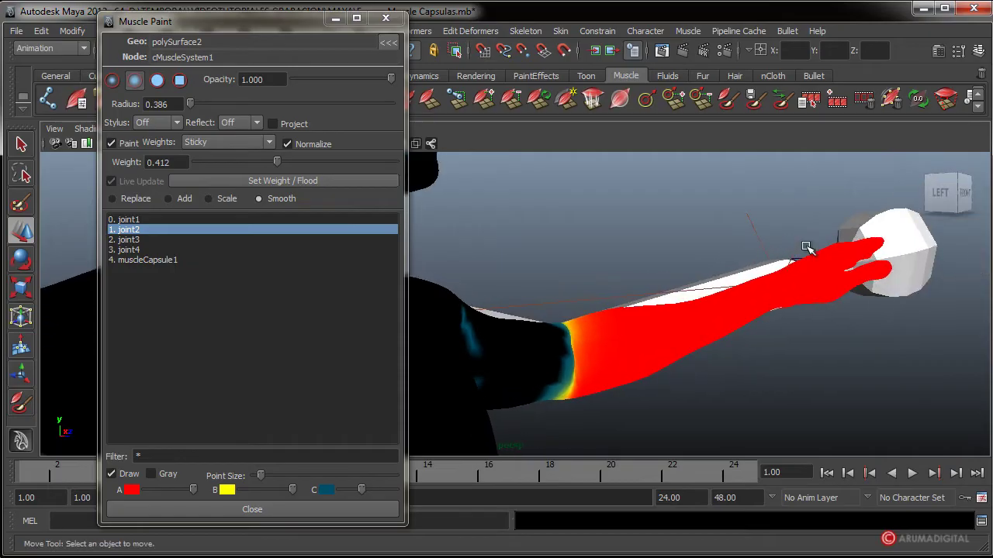
left_click(776, 262)
mouse_move(776, 262)
middle_mouse_down()
mouse_move(732, 173)
mouse_move(874, 221)
mouse_move(919, 318)
mouse_move(908, 348)
mouse_move(727, 328)
mouse_move(625, 345)
mouse_move(783, 217)
middle_mouse_up()
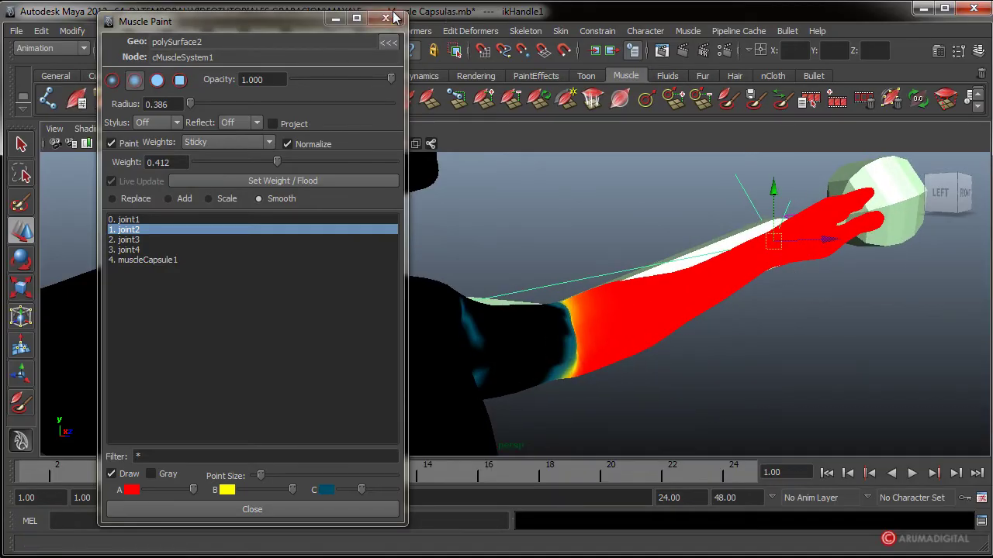
key("q")
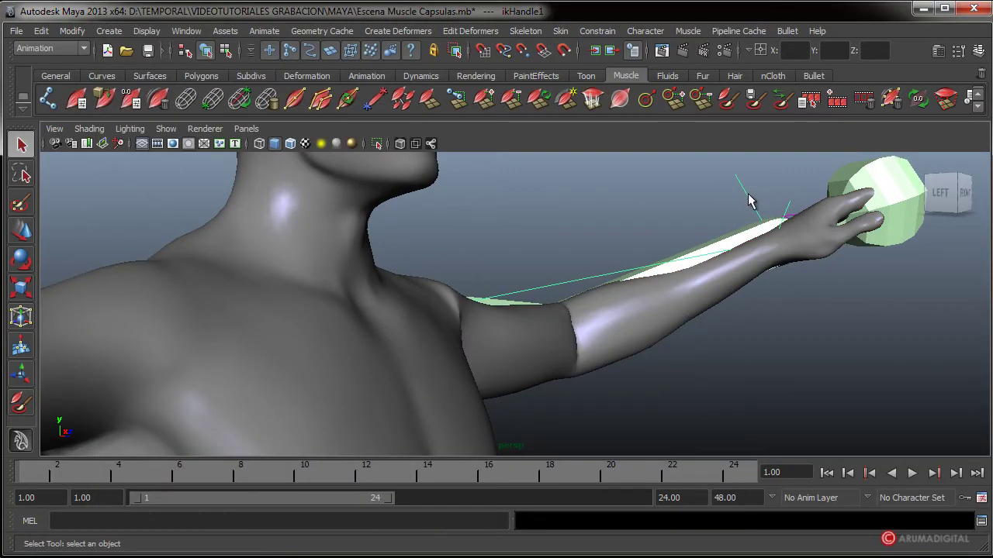
Swing the arm with the IK handle, then orbit to a front view of the character and open the File menu.
left_click(21, 229)
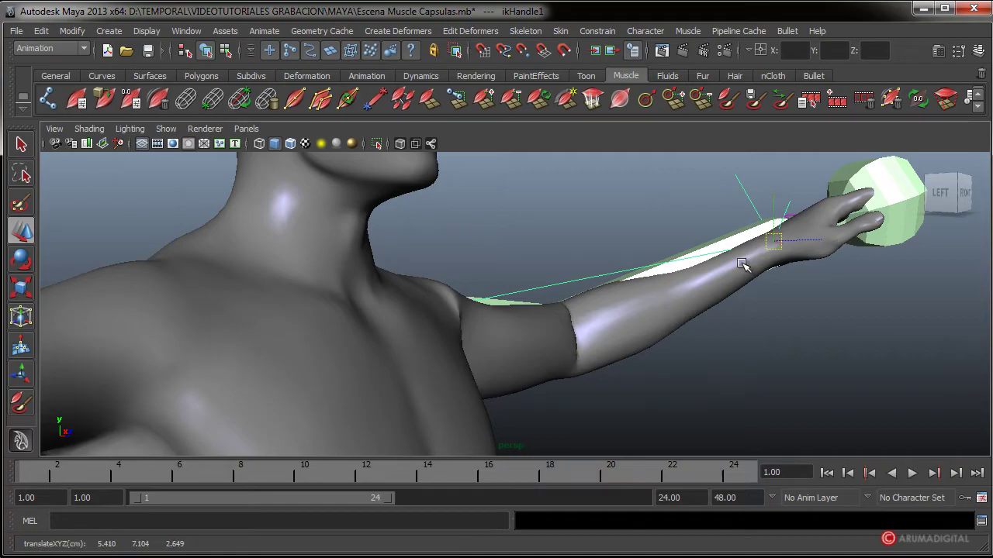
middle_click_drag(744, 266, 644, 388)
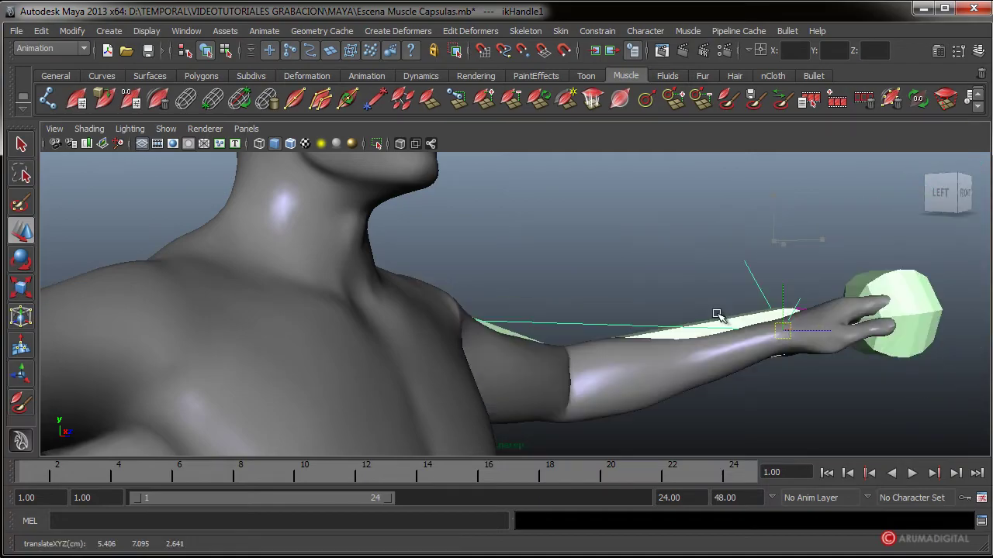
left_click_drag(644, 387, 565, 383, "alt")
left_click(585, 291)
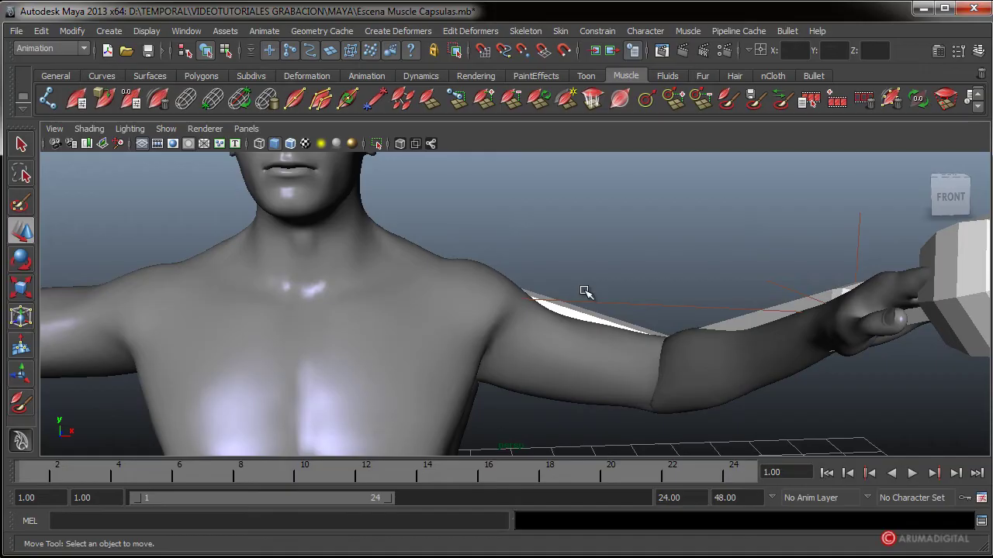
mouse_move(585, 291)
left_mouse_down("alt")
mouse_move(484, 284)
mouse_move(649, 339)
mouse_move(618, 346)
left_mouse_up("alt")
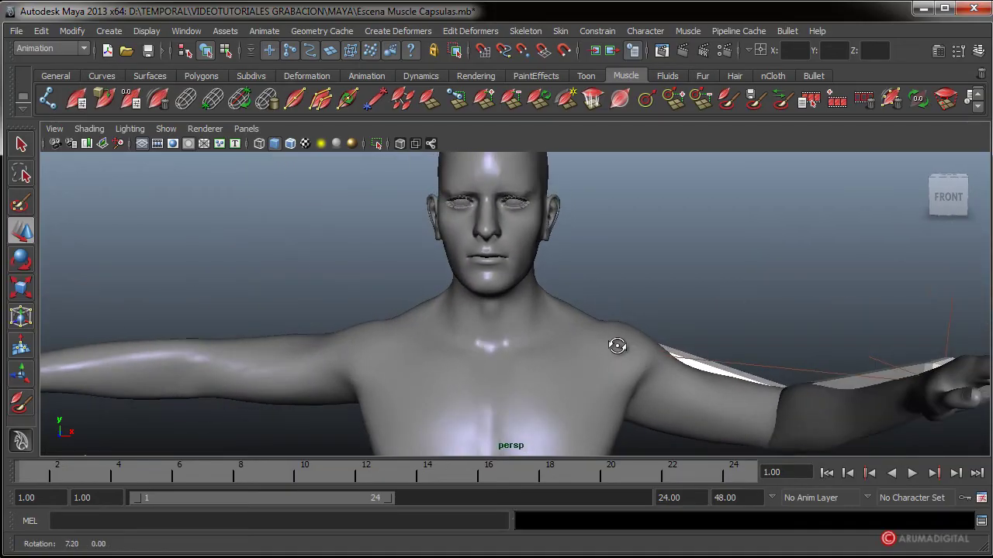
left_click(16, 31)
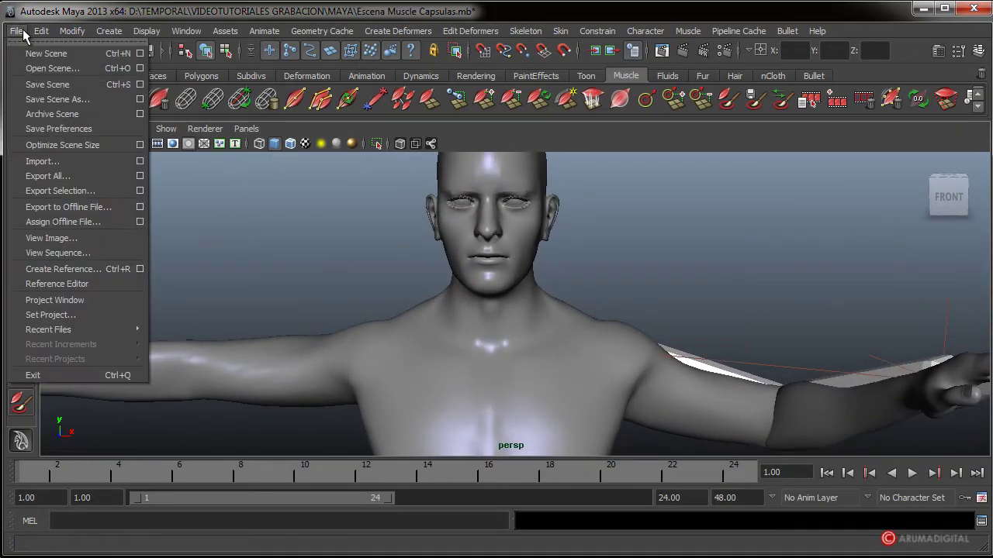
Open the scene eSCENA mUSCLE2.mb, discarding the current scene's unsaved changes.
left_click(33, 68)
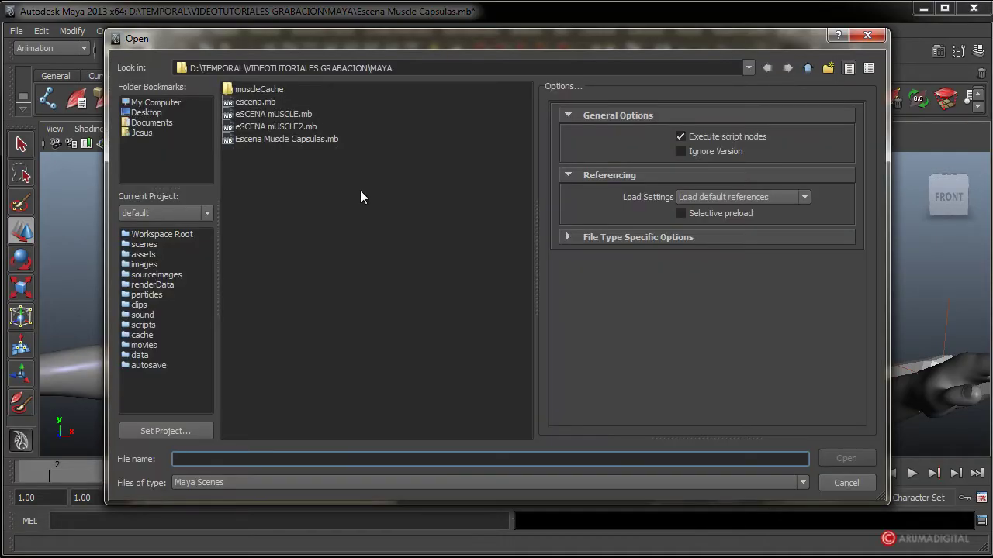
double_click(280, 127)
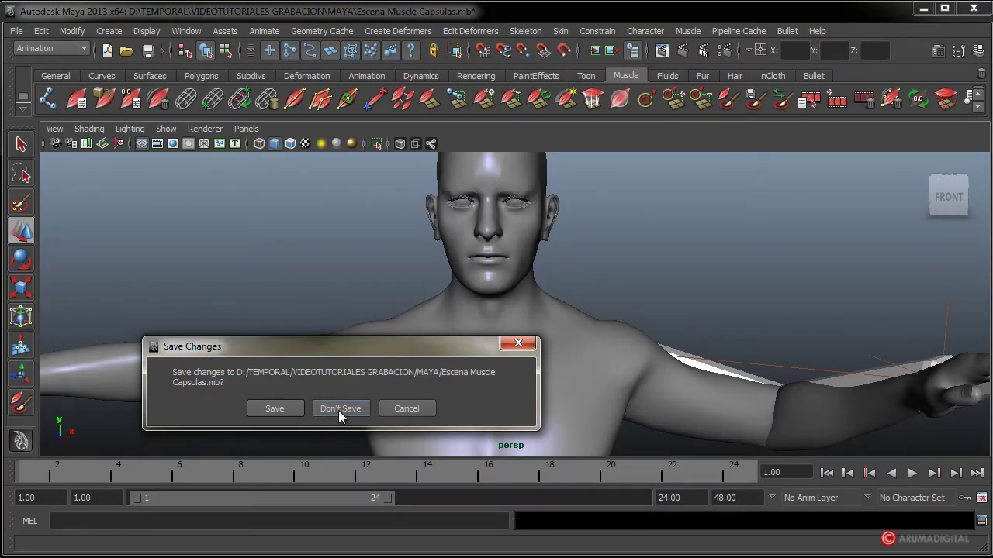
left_click(342, 409)
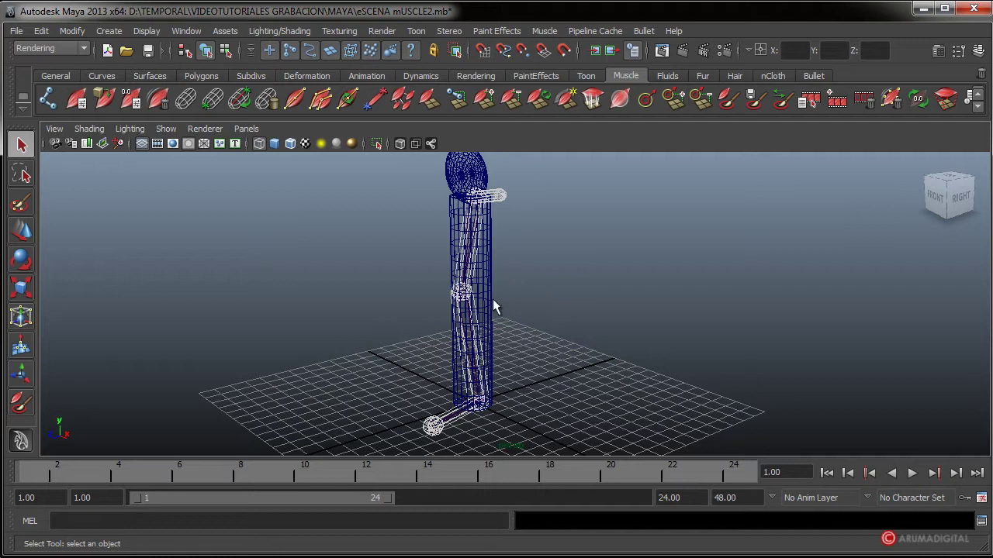
Select joint2 and maximize the side view of the leg inside the cylinder.
left_click(473, 333)
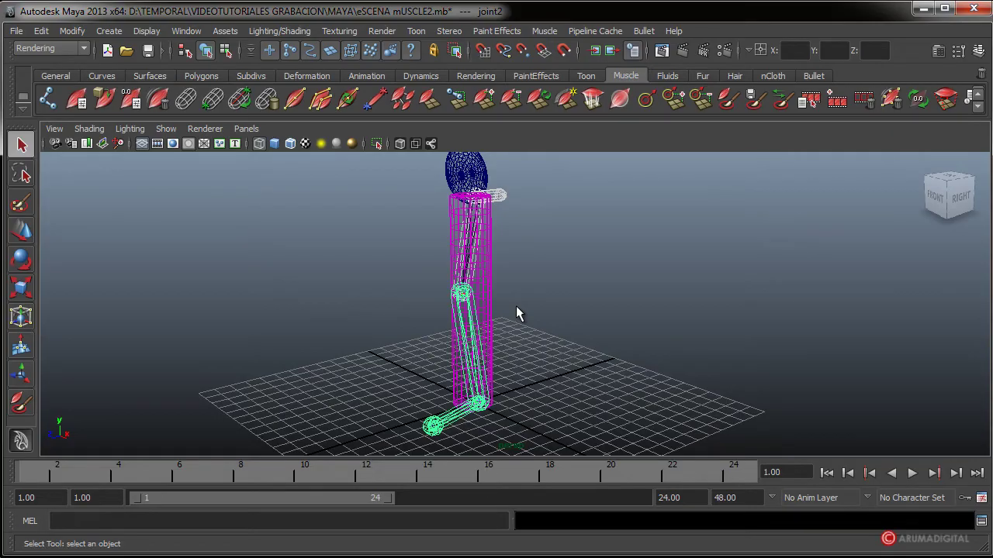
left_click_drag(534, 375, 472, 368, "alt")
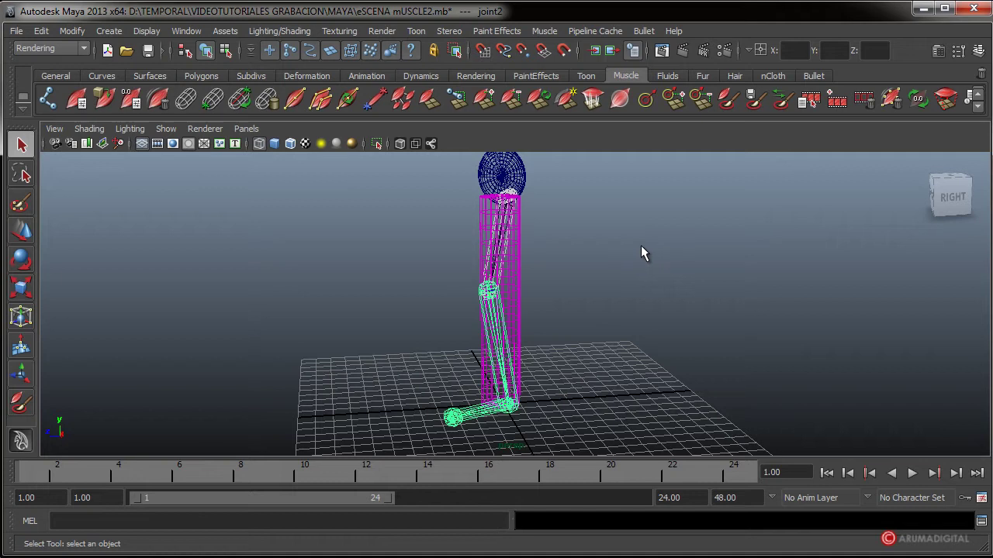
key("space")
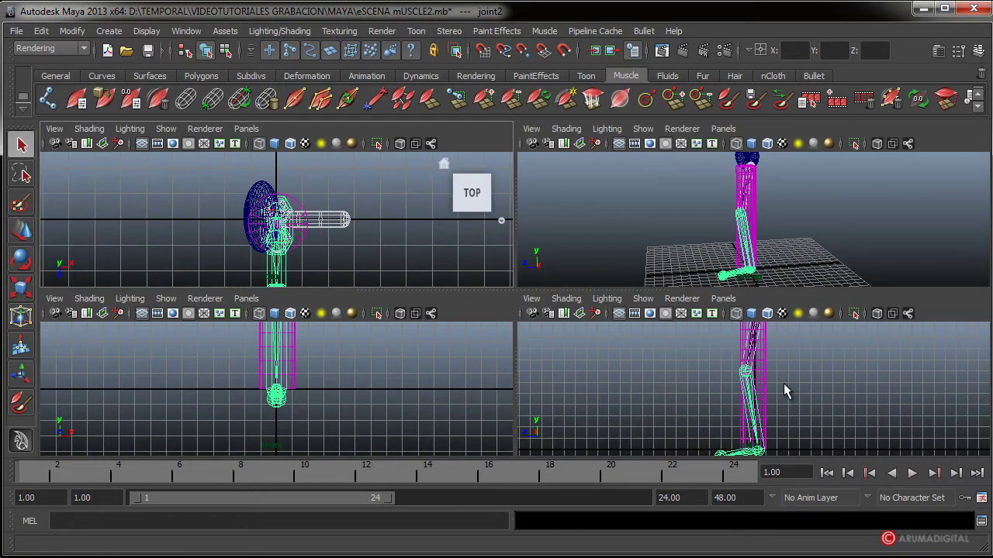
key("space")
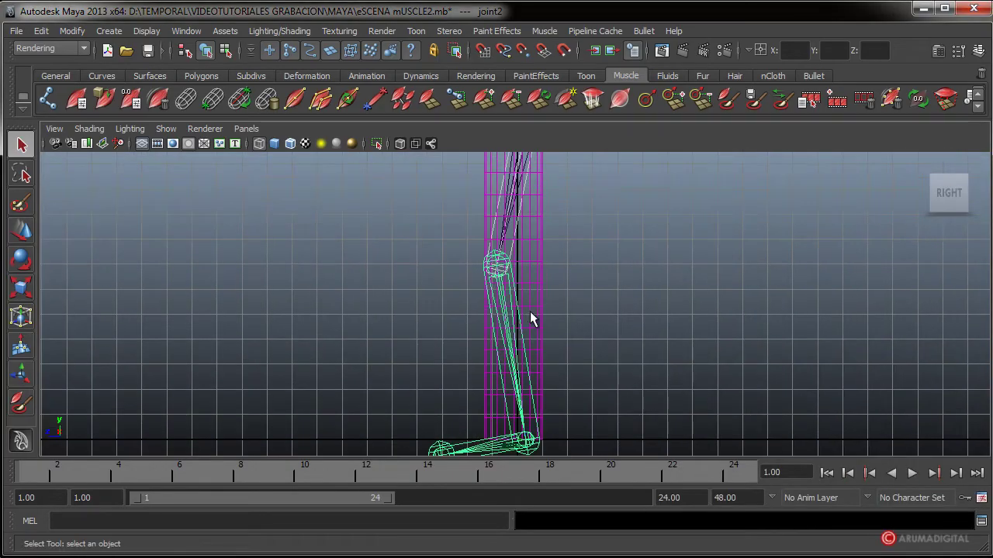
scroll(530, 311, "down", 2)
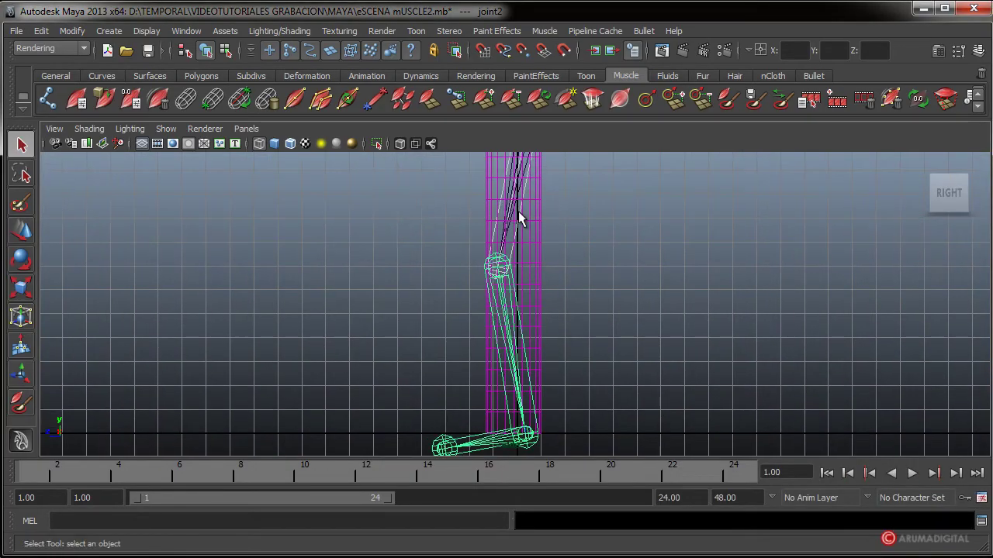
Open the Muscle Builder from Muscle > Simple Muscles.
left_click(544, 32)
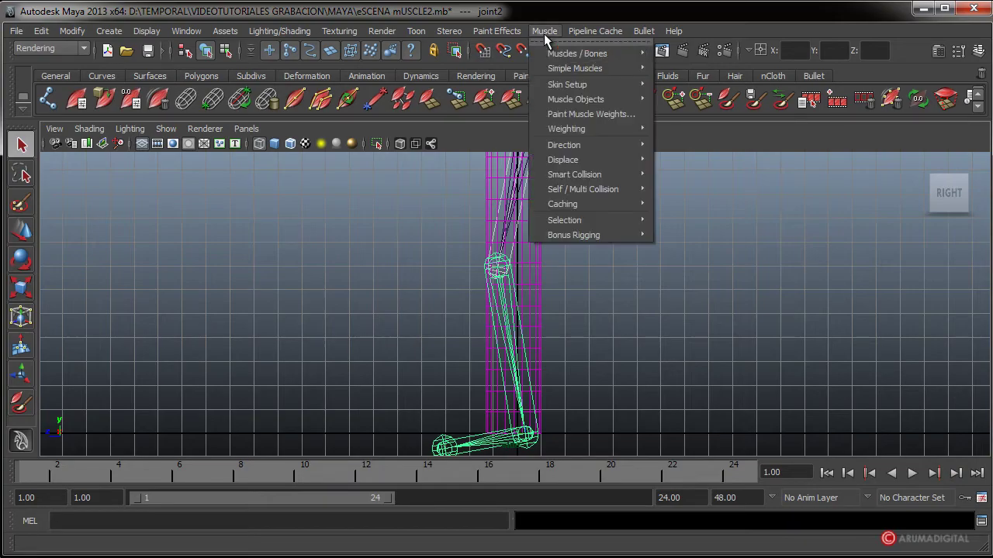
mouse_move(575, 68)
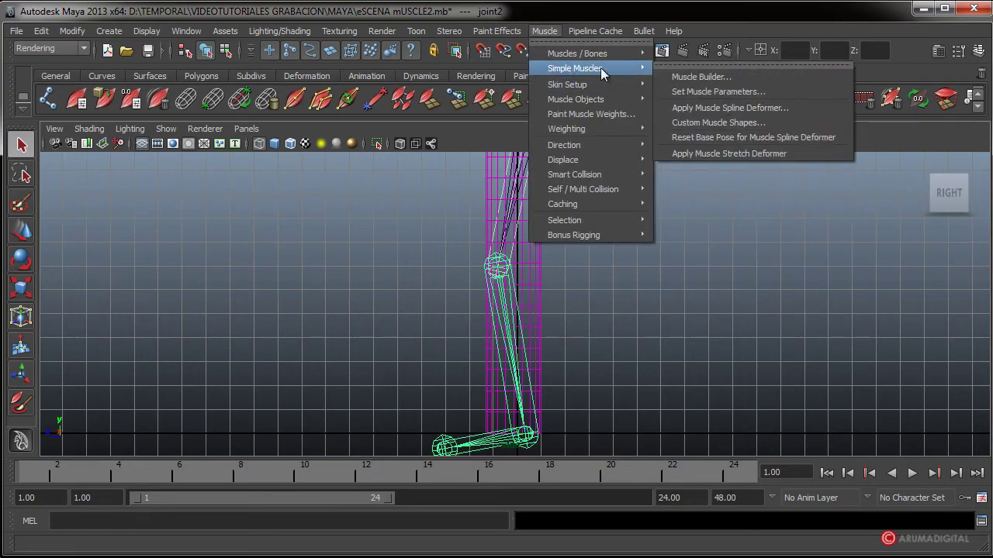
left_click(700, 77)
left_click_drag(674, 10, 679, 11)
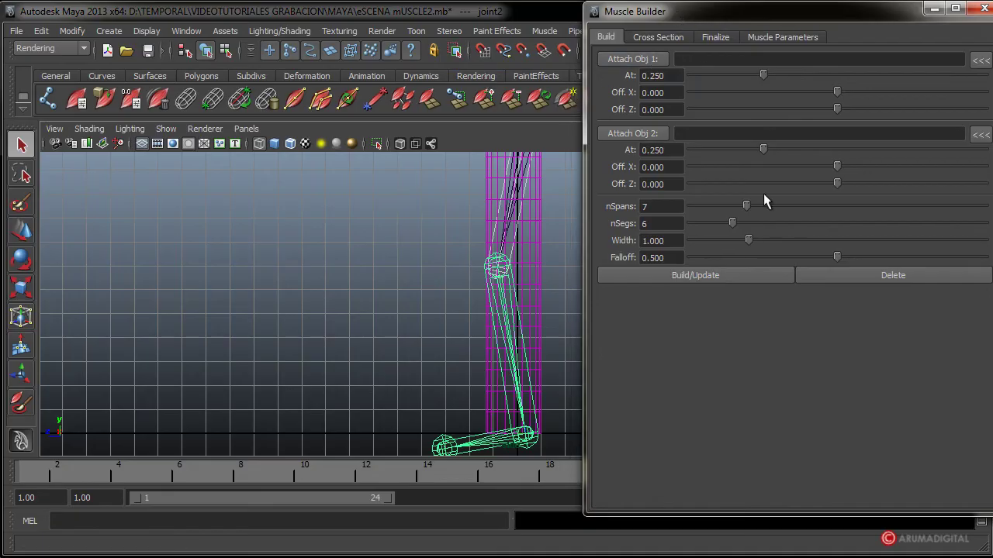
Load joint1 as Attach Obj 1 and joint2 as Attach Obj 2.
left_click(521, 207)
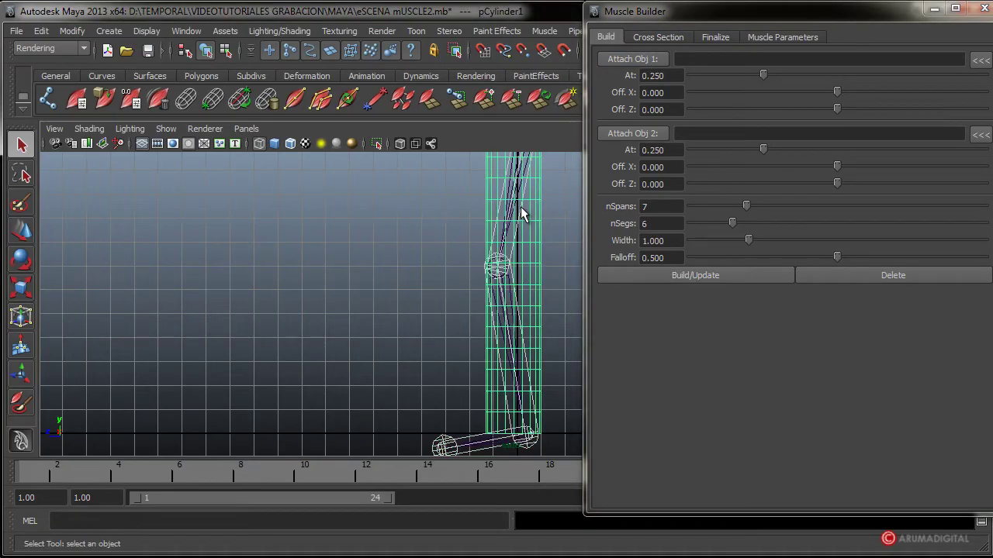
left_click(526, 188)
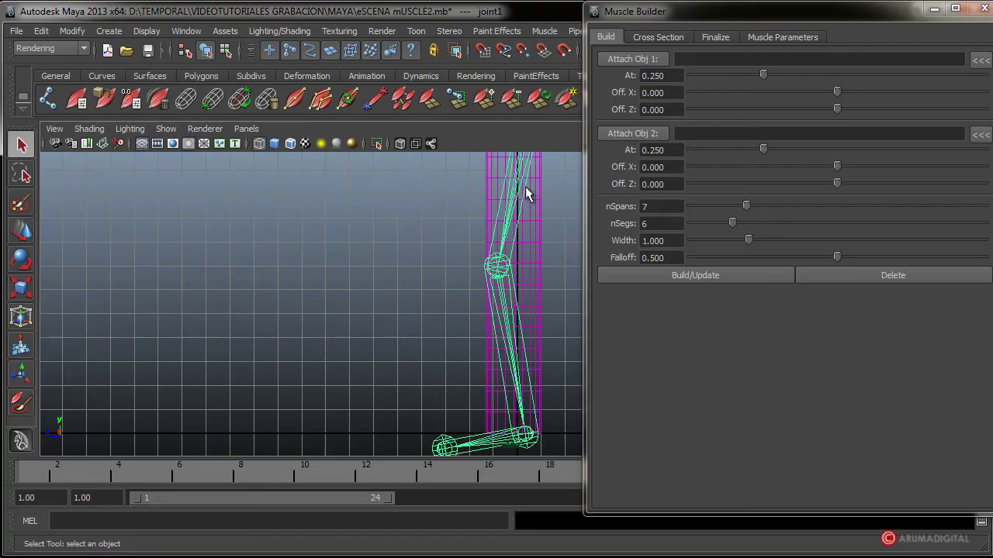
left_click(531, 264)
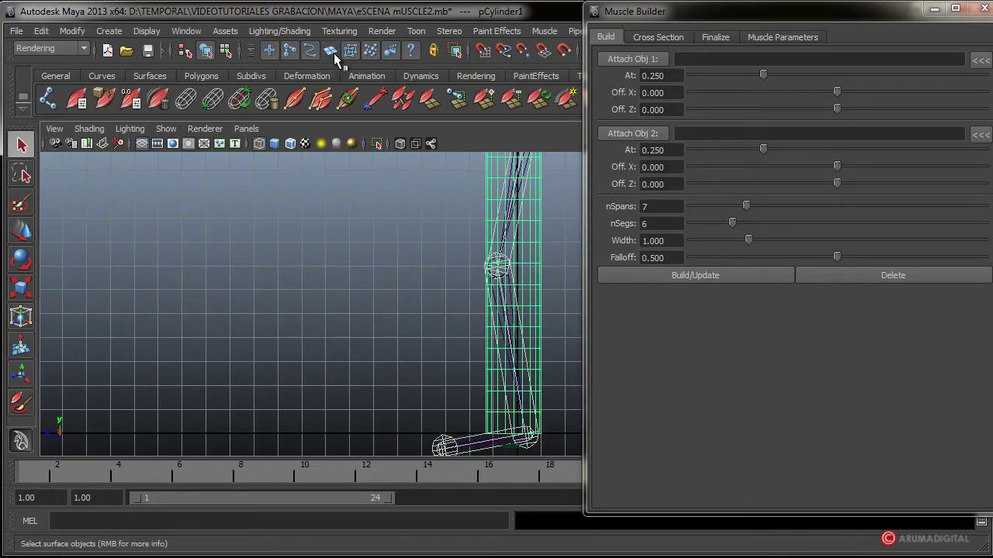
left_click(541, 196)
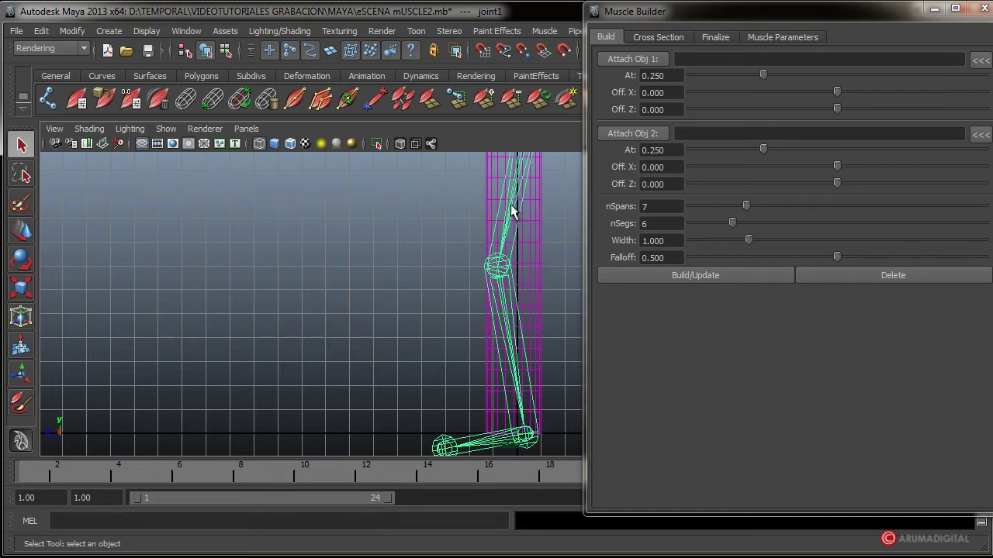
left_click(981, 60)
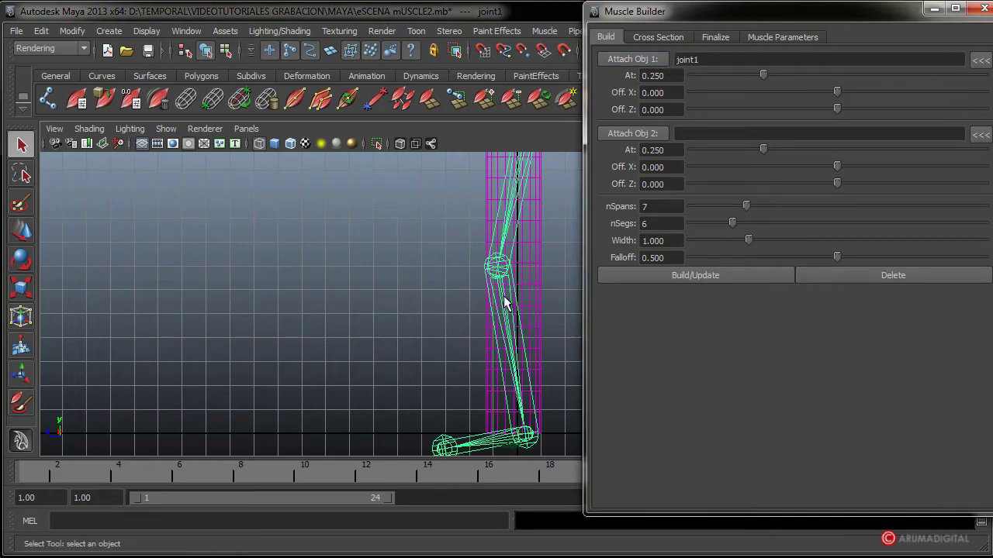
left_click(509, 321)
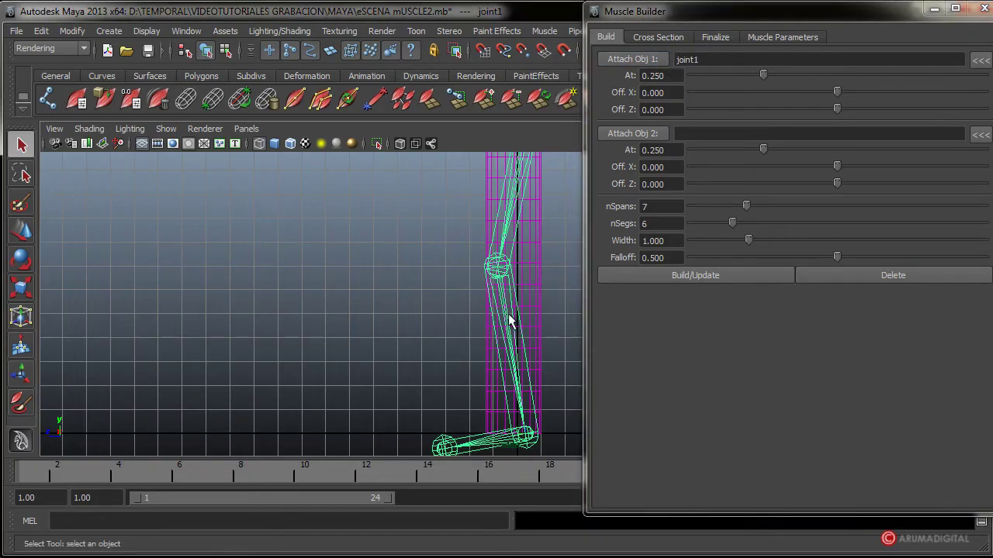
left_click(981, 137)
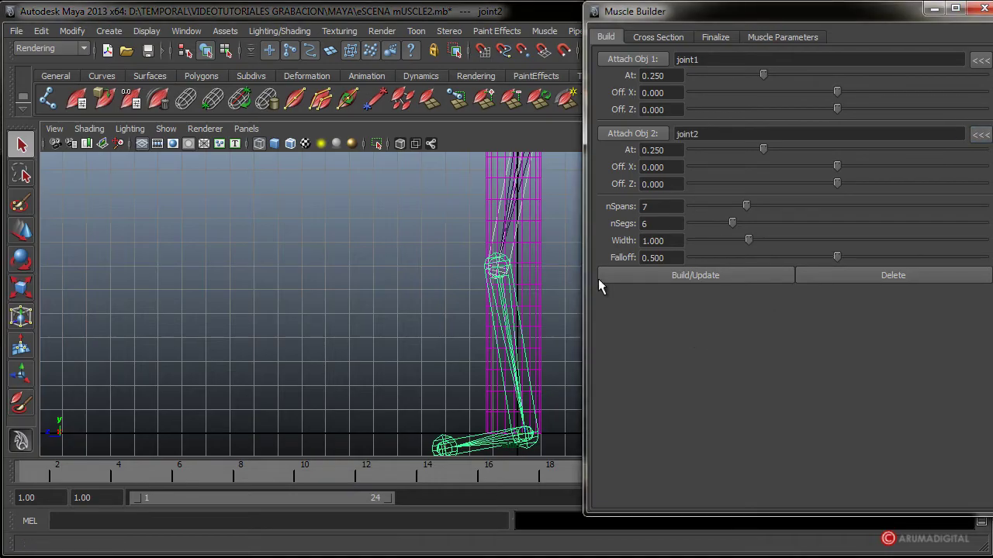
Build the muscle between joint1 and joint2 and bring it into view.
left_click(695, 274)
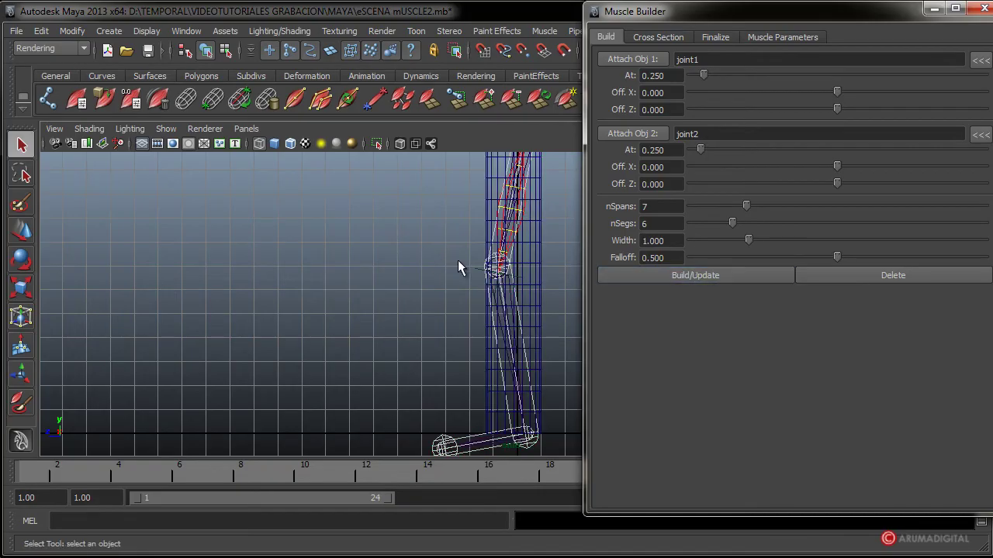
mouse_move(458, 267)
middle_mouse_down("alt")
mouse_move(522, 266)
mouse_move(181, 343)
mouse_move(488, 328)
mouse_move(525, 350)
middle_mouse_up("alt")
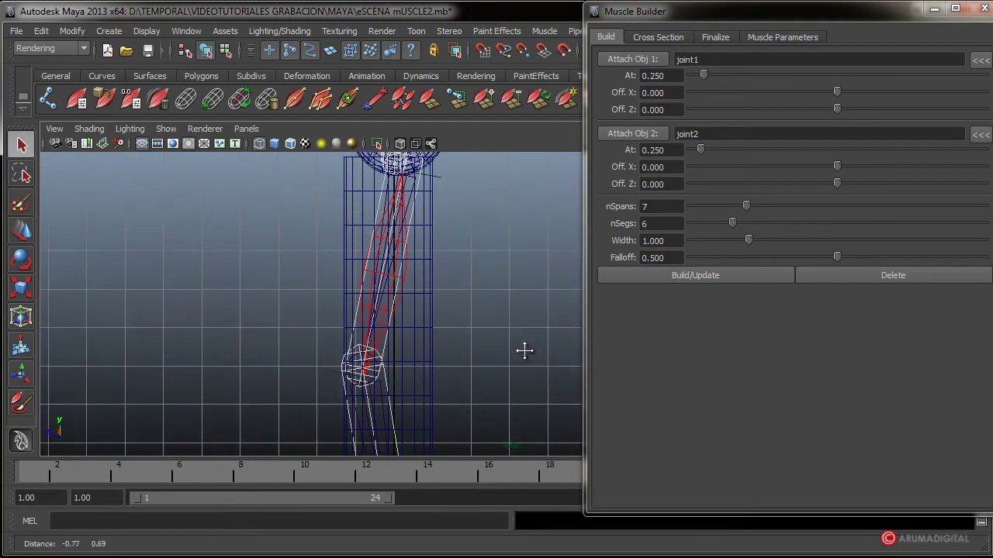
mouse_move(525, 350)
left_mouse_down("alt")
mouse_move(310, 359)
mouse_move(491, 351)
mouse_move(526, 365)
left_mouse_up("alt")
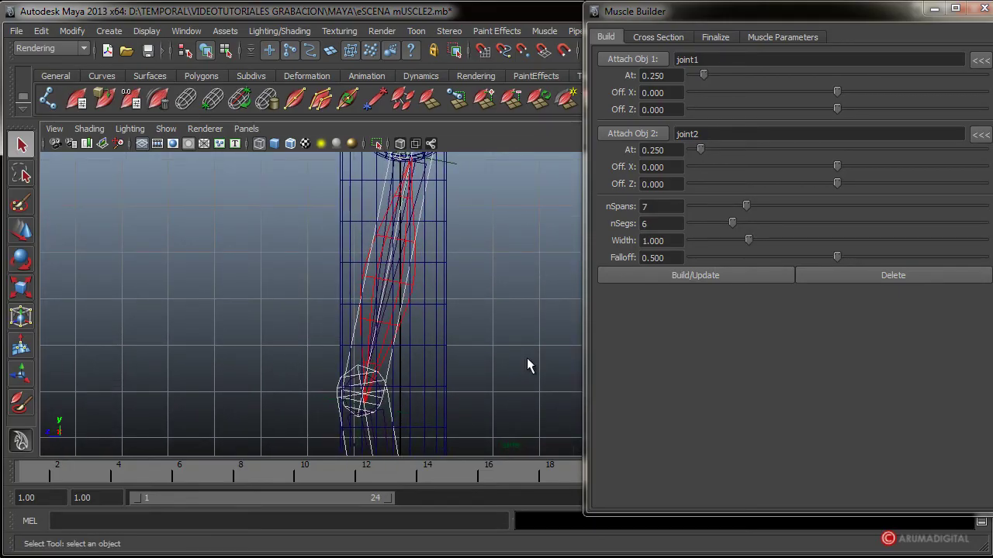
middle_click_drag(381, 317, 484, 316, "alt")
mouse_move(484, 316)
left_mouse_down("alt")
mouse_move(385, 328)
mouse_move(369, 365)
left_mouse_up("alt")
Bend the lower leg at joint2 to test the new muscle.
left_click(380, 392)
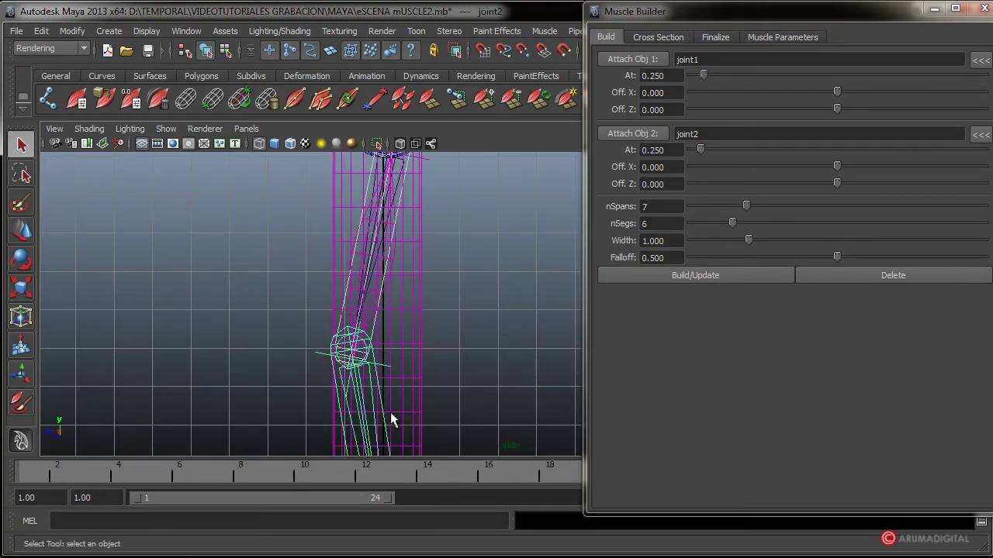
key("e")
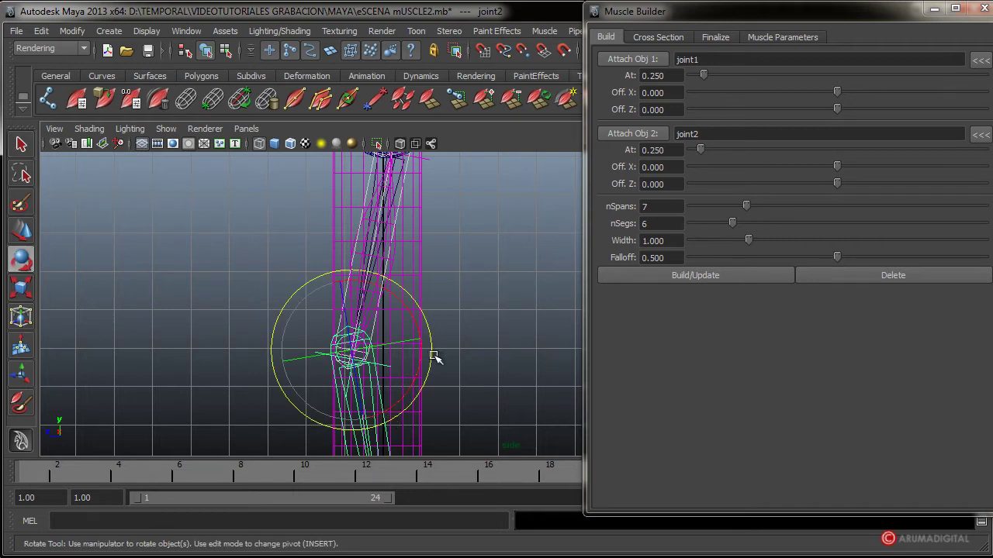
mouse_move(435, 356)
left_mouse_down()
mouse_move(434, 328)
mouse_move(397, 269)
mouse_move(405, 251)
left_mouse_up()
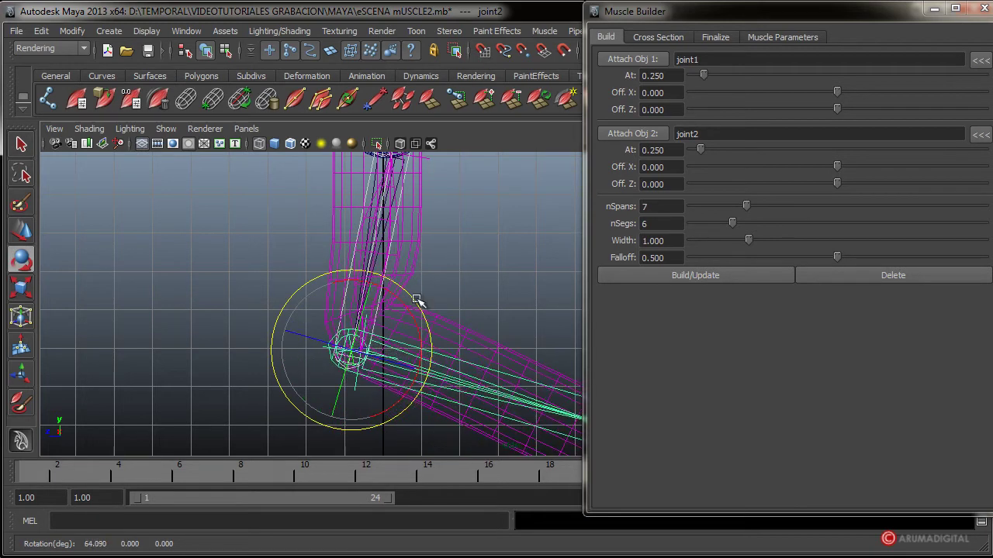
mouse_move(416, 299)
left_mouse_down()
mouse_move(414, 362)
mouse_move(424, 259)
mouse_move(391, 377)
mouse_move(406, 310)
mouse_move(395, 318)
mouse_move(386, 267)
left_mouse_up()
mouse_move(411, 302)
left_mouse_down()
mouse_move(387, 262)
mouse_move(414, 367)
mouse_move(383, 401)
mouse_move(414, 333)
mouse_move(460, 334)
left_mouse_up()
Undo the bends to straighten the leg and select the muscle's end aim locator.
key("ctrl+z")
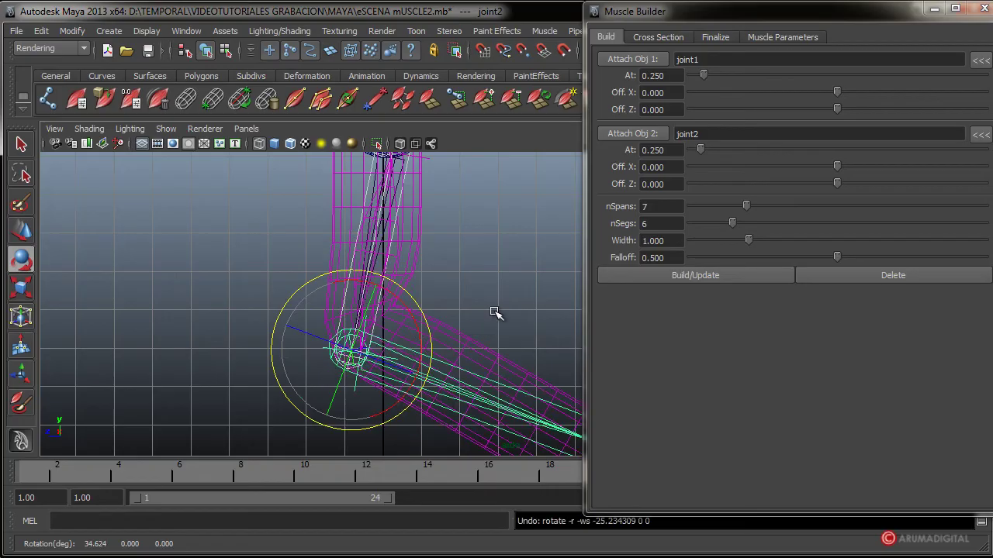
key("ctrl+z")
key("ctrl+z")
key("q")
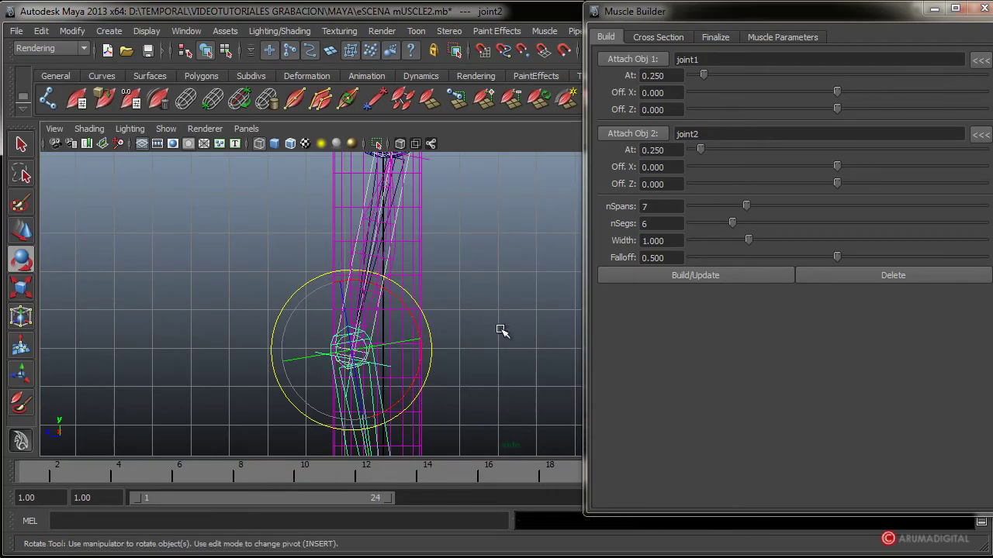
left_click(504, 333)
mouse_move(349, 355)
middle_mouse_down("alt")
mouse_move(404, 348)
mouse_move(304, 381)
middle_mouse_up("alt")
key("e")
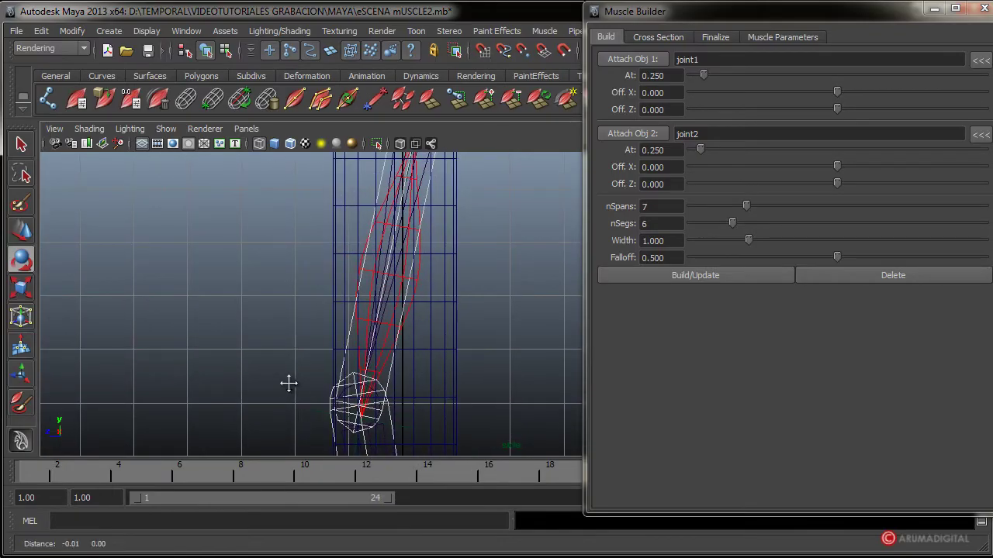
key("e")
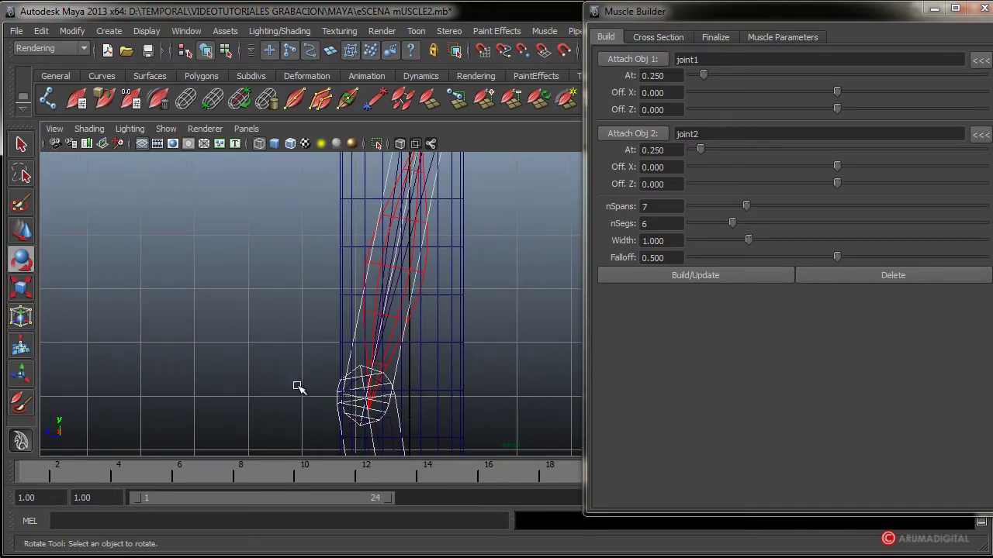
left_click_drag(297, 388, 338, 431)
left_click_drag(474, 332, 461, 184, "alt")
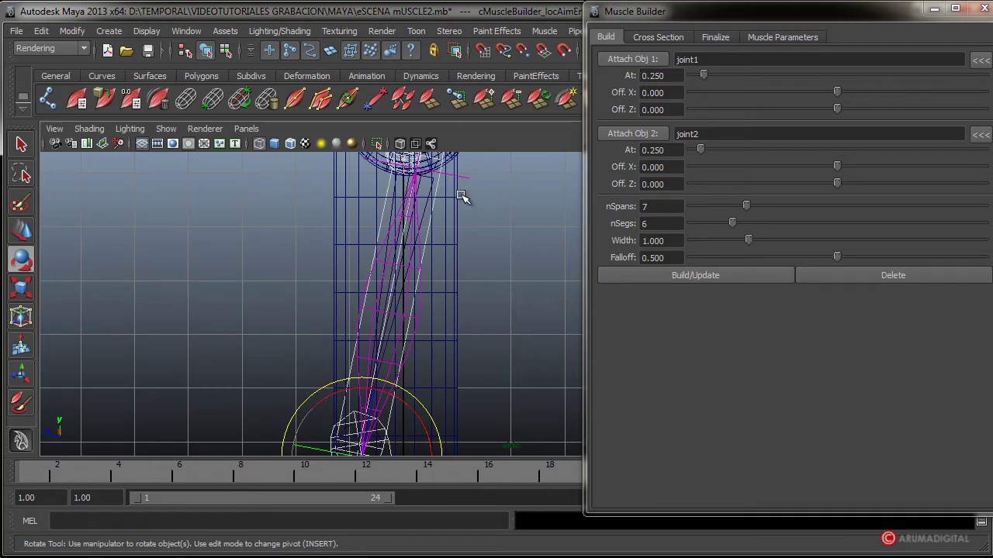
Move the attachments: joint1 At 0.306, Off. Z -0.513; joint2 At 0.810, Off. Z 0.646.
left_click(461, 196)
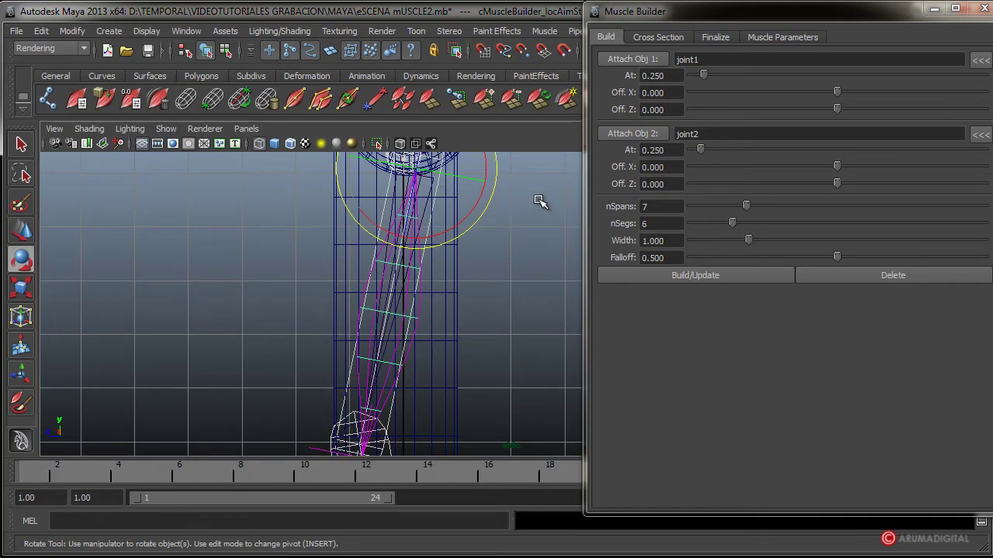
key("w")
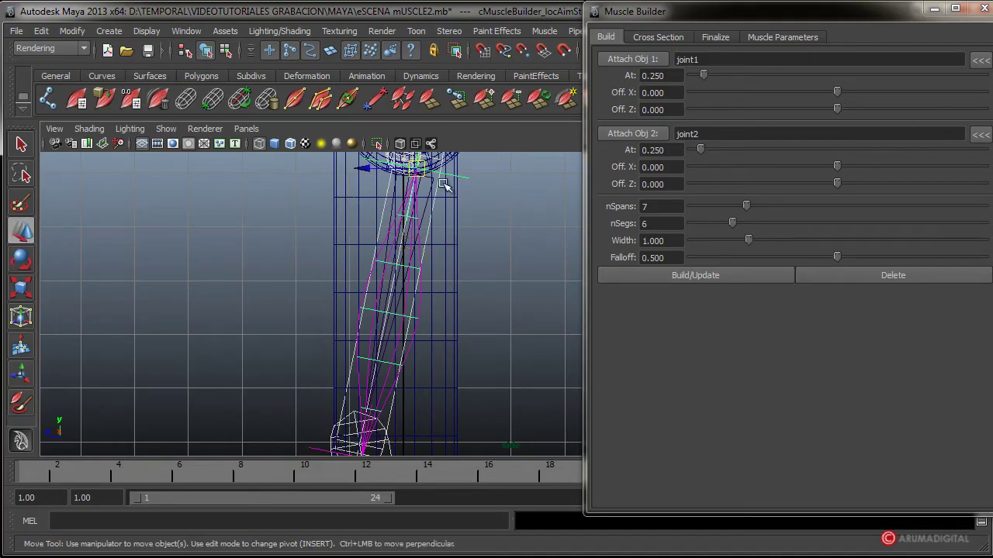
mouse_move(427, 166)
left_mouse_down()
mouse_move(443, 177)
mouse_move(488, 159)
mouse_move(410, 350)
mouse_move(494, 140)
mouse_move(443, 248)
mouse_move(445, 204)
mouse_move(433, 180)
mouse_move(443, 166)
left_mouse_up()
right_click_drag(532, 290, 450, 252, "alt")
middle_click_drag(450, 252, 427, 217, "alt")
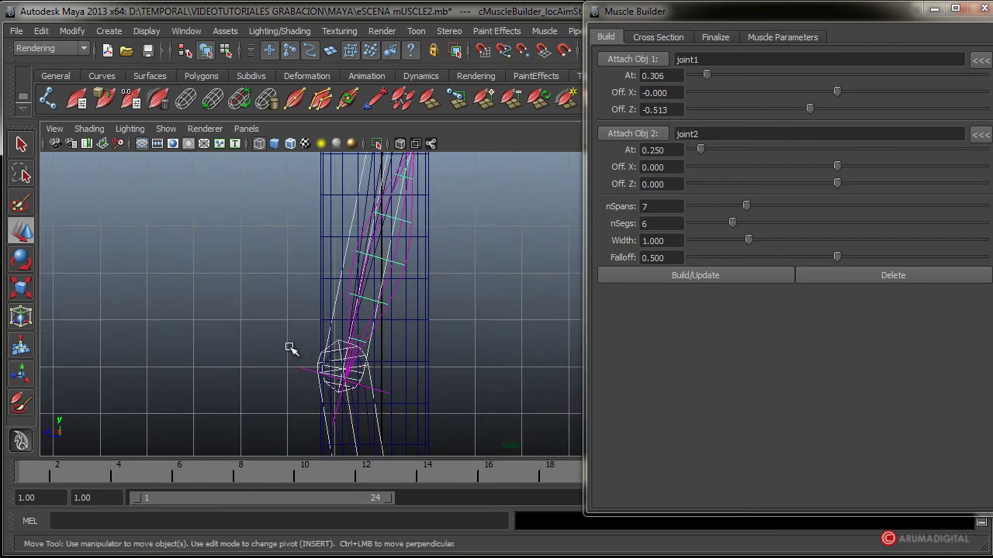
mouse_move(307, 382)
left_mouse_down()
mouse_move(369, 383)
mouse_move(381, 401)
left_mouse_up()
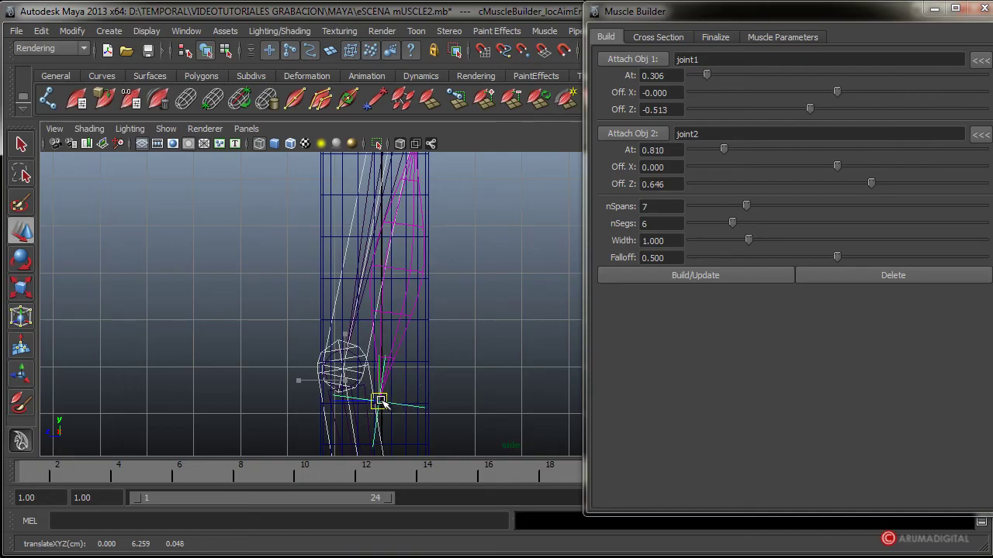
right_click_drag(567, 361, 386, 407, "alt")
Test-bend joint2 at the elbow, then undo to leave the leg straight.
left_click(356, 411)
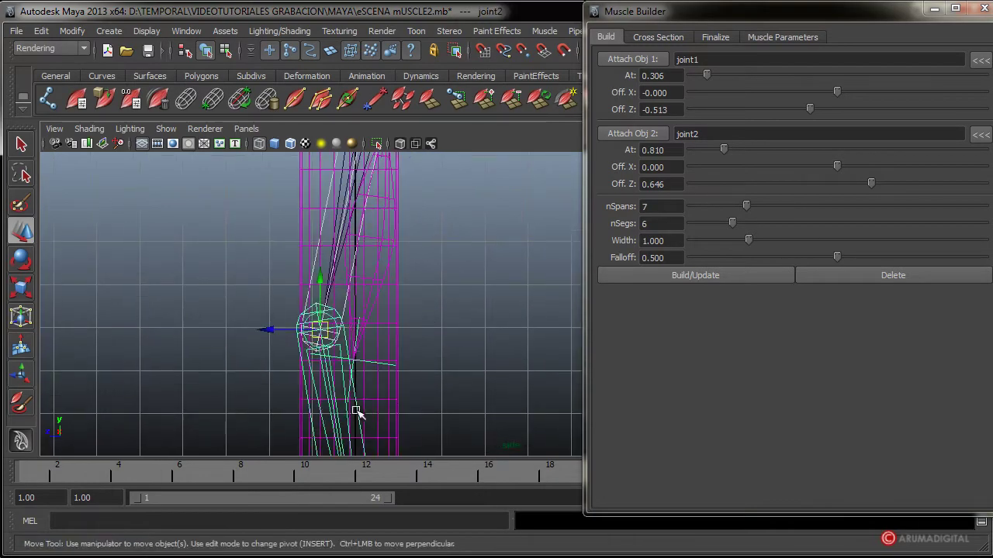
key("e")
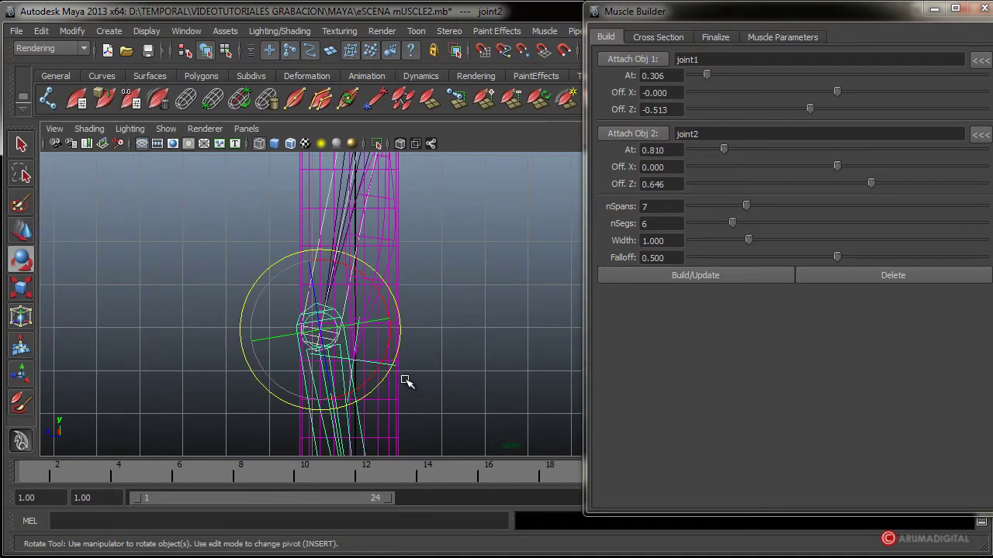
mouse_move(392, 364)
left_mouse_down()
mouse_move(403, 264)
mouse_move(390, 308)
left_mouse_up()
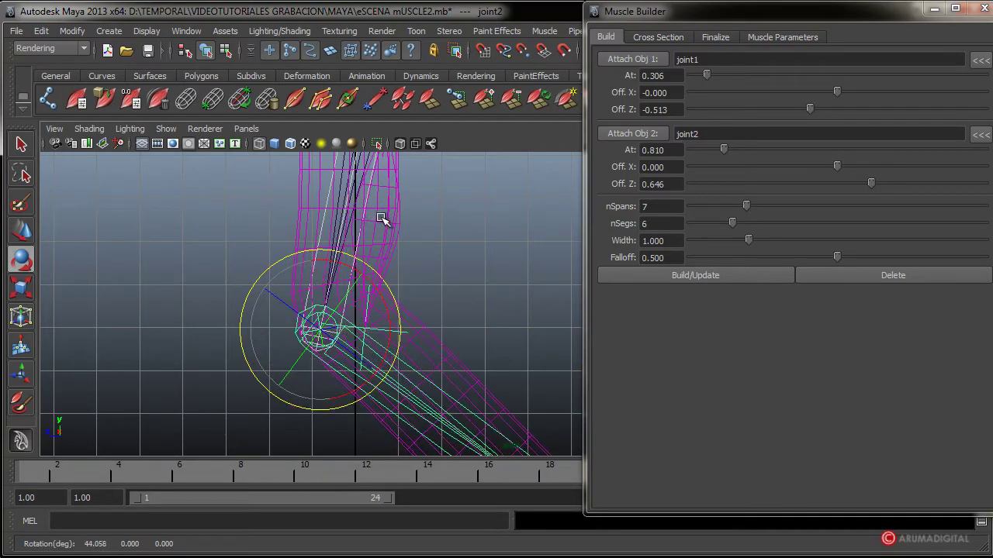
key("ctrl+z")
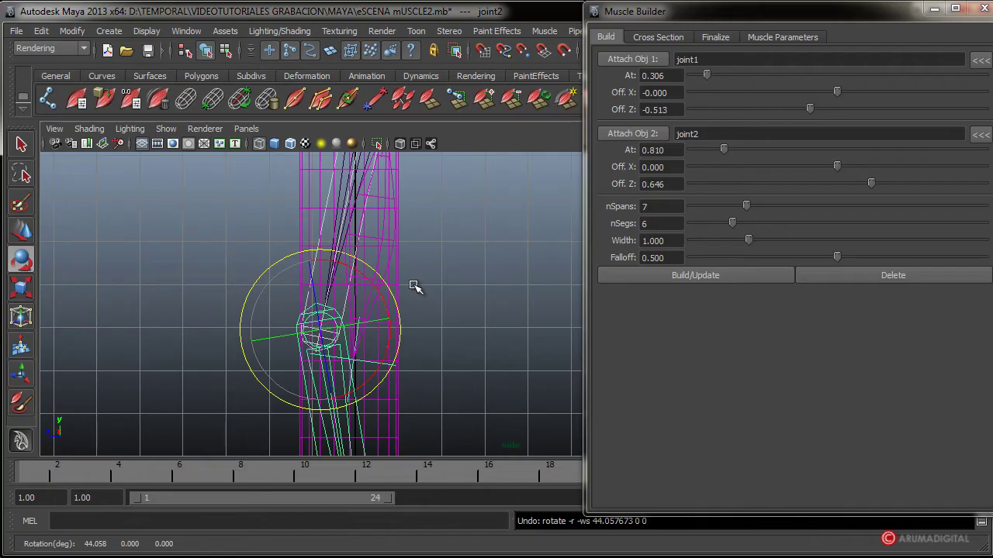
left_click(425, 287)
mouse_move(428, 288)
middle_mouse_down("alt")
mouse_move(504, 323)
mouse_move(432, 337)
middle_mouse_up("alt")
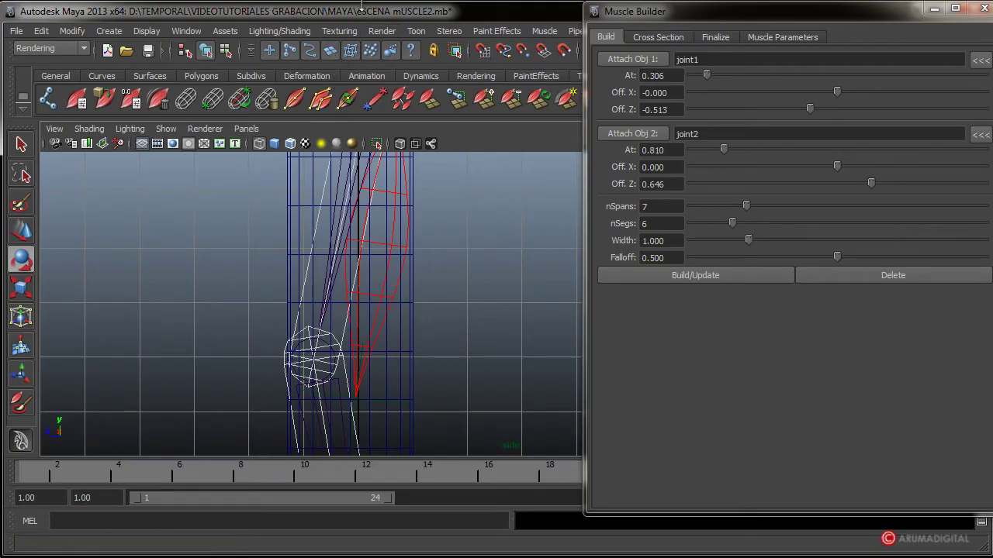
Set cMuscleBuilder_surf1 to Width 1.042 and Falloff 0.404, then reframe the leg closely.
left_click(372, 328)
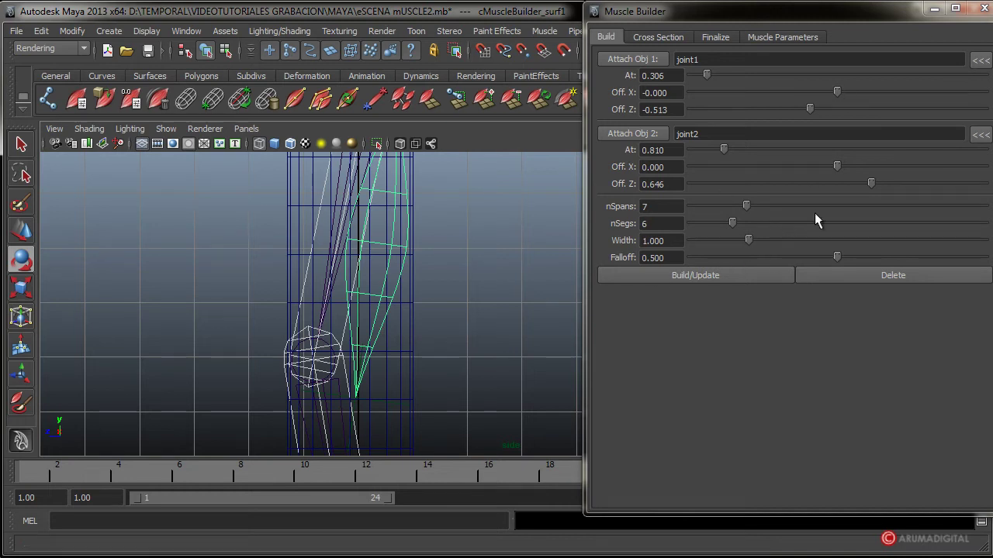
mouse_move(748, 242)
left_mouse_down()
mouse_move(773, 241)
mouse_move(750, 238)
left_mouse_up()
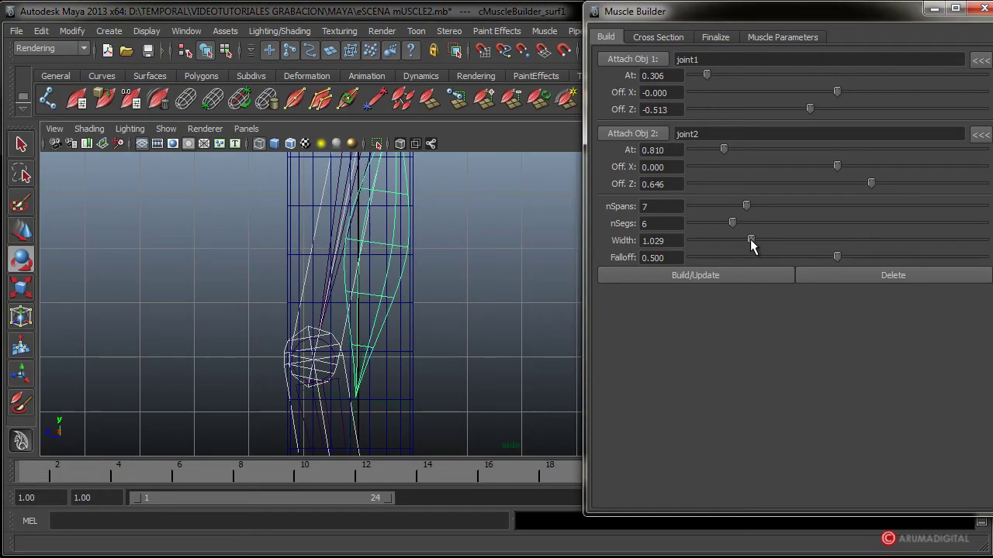
left_click_drag(836, 259, 676, 262)
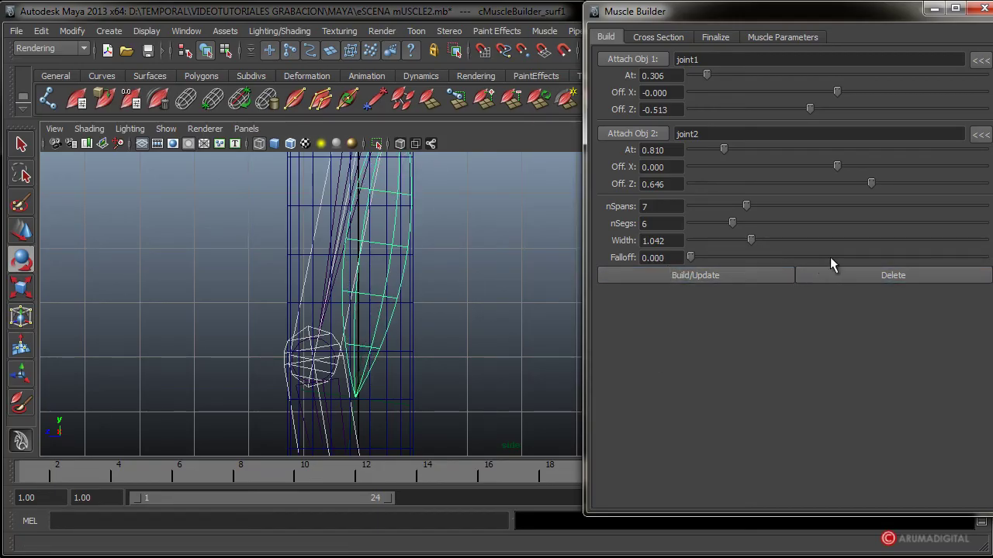
mouse_move(698, 256)
left_mouse_down()
mouse_move(975, 257)
mouse_move(708, 261)
mouse_move(847, 263)
mouse_move(793, 263)
mouse_move(808, 260)
left_mouse_up()
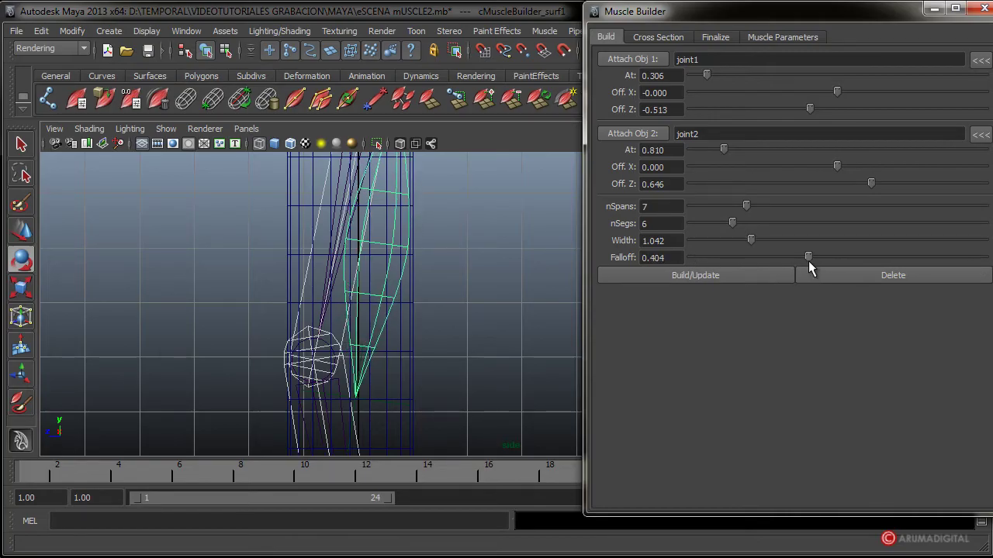
middle_click_drag(468, 238, 476, 295, "alt")
scroll(476, 295, "down", 2)
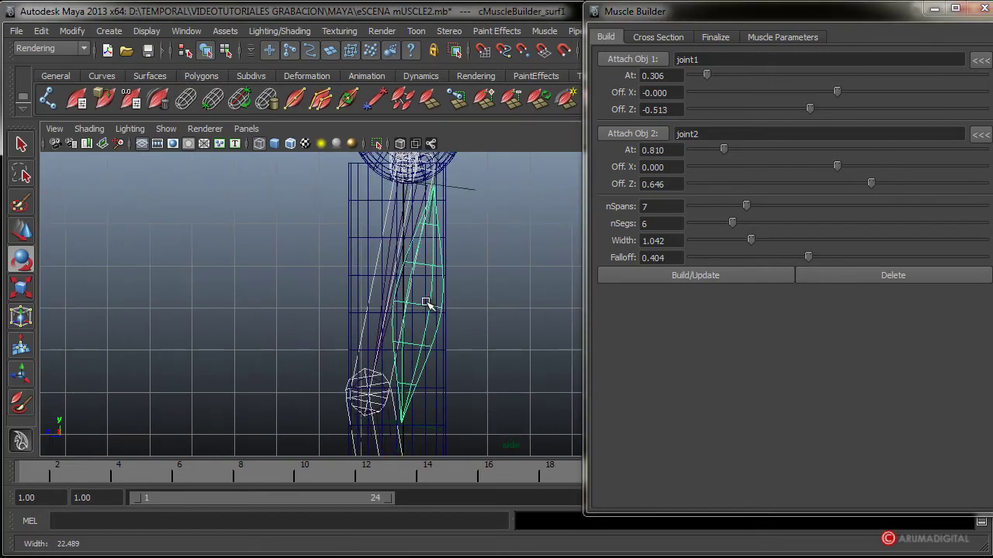
scroll(476, 295, "up", 1)
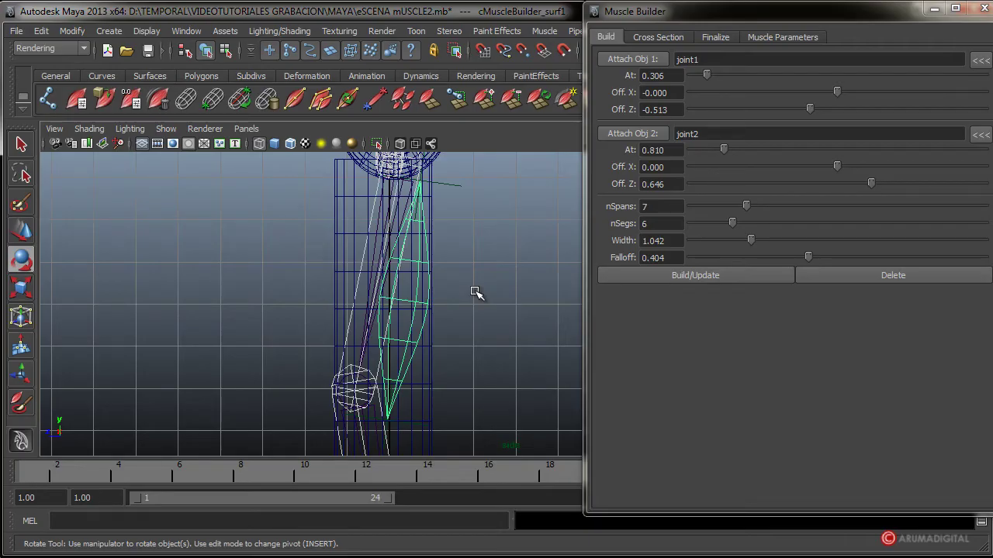
scroll(445, 336, "up", 2)
scroll(428, 250, "up", 2)
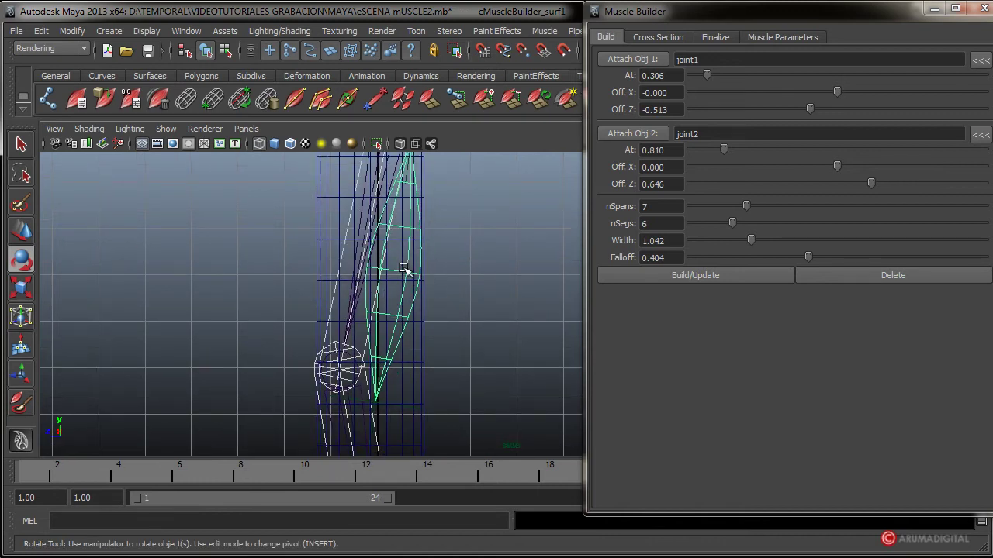
middle_click_drag(433, 270, 421, 303, "alt")
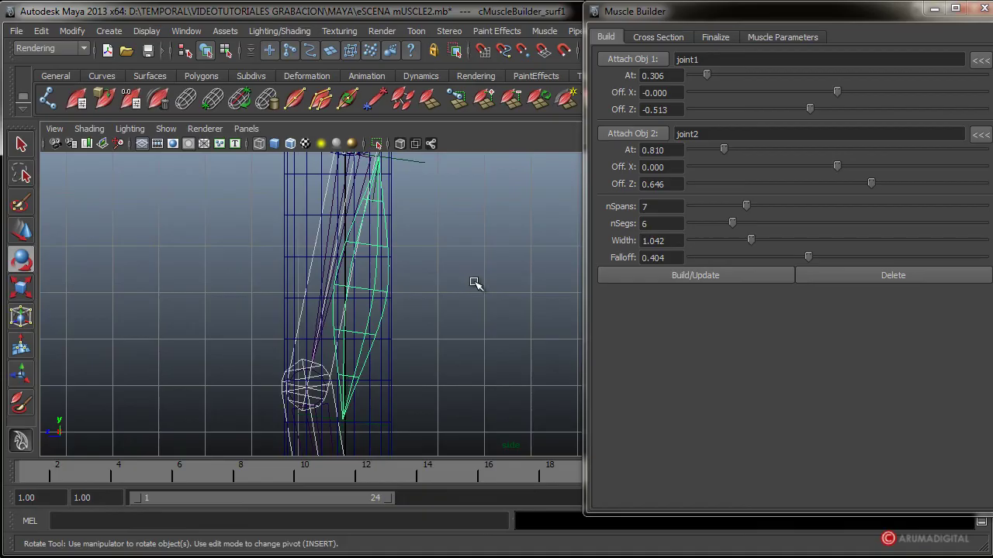
scroll(474, 283, "down", 1)
middle_click_drag(409, 288, 448, 288, "alt")
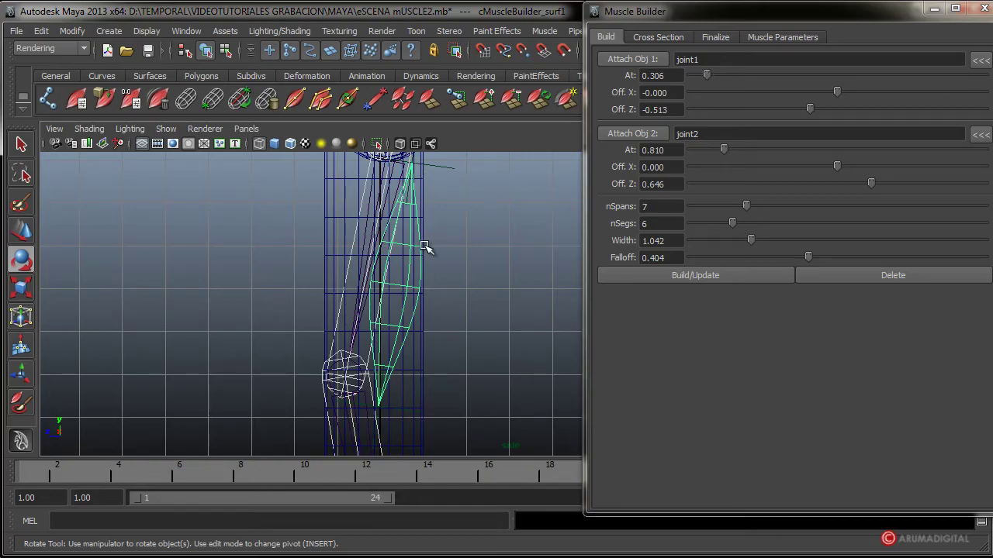
Convert the built shape into a muscle object named Mus from the Finalize tab.
left_click(720, 40)
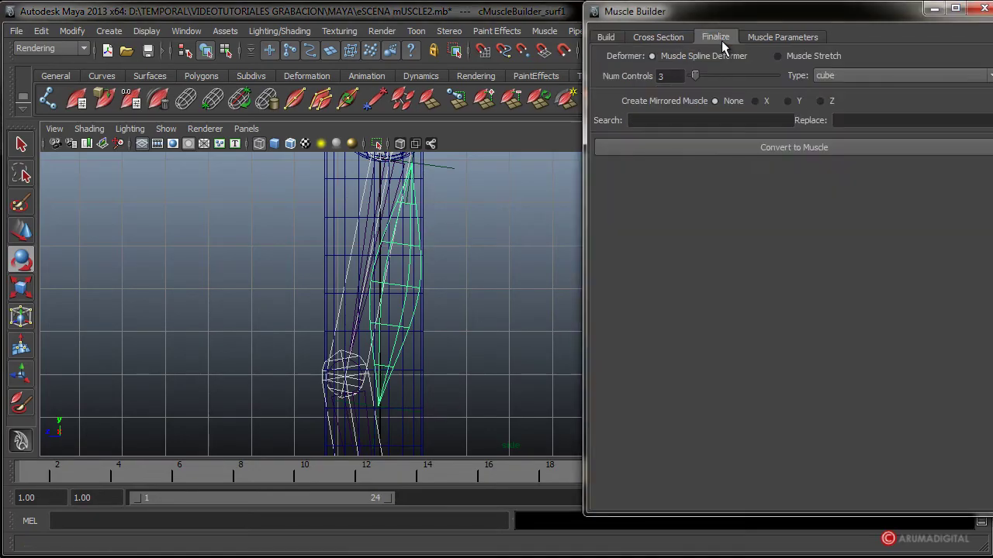
left_click(781, 151)
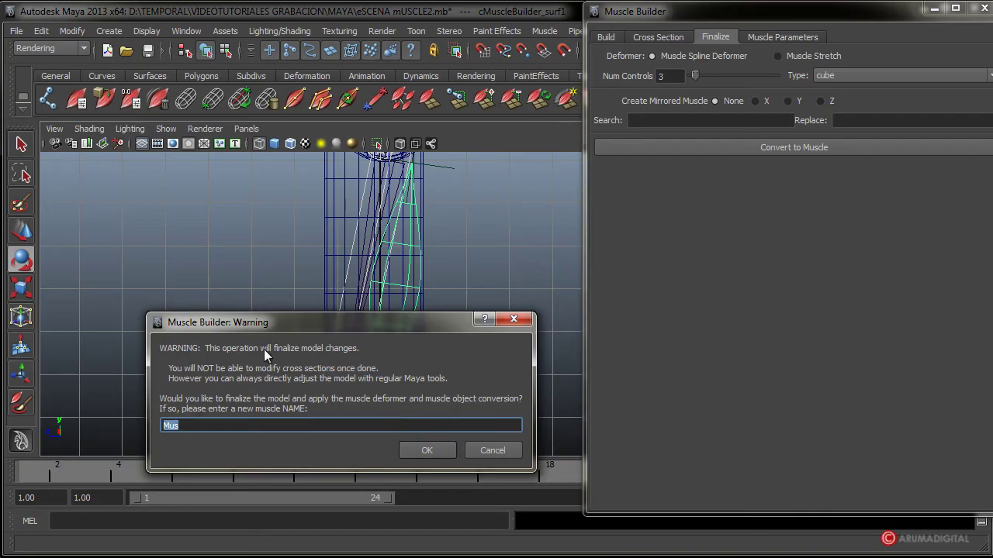
left_click(435, 449)
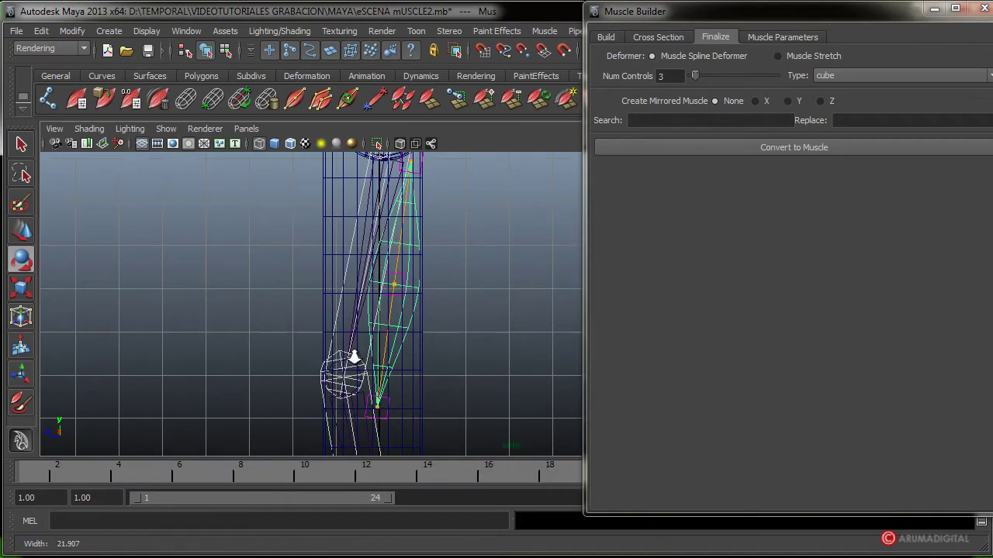
mouse_move(353, 357)
left_mouse_down("alt")
mouse_move(457, 306)
mouse_move(324, 383)
left_mouse_up("alt")
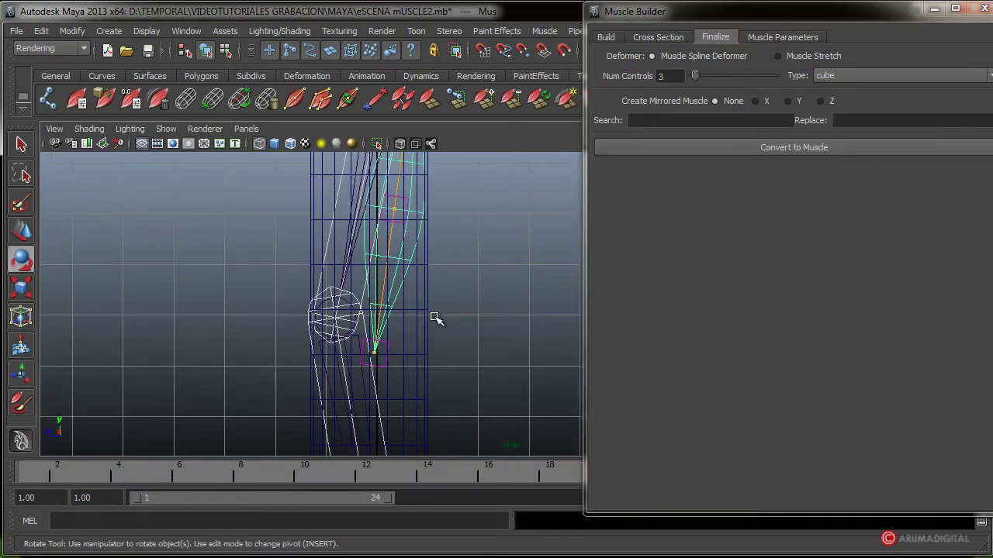
Close the Muscle Builder and connect the muscle to the cylinder with Auto-Calculate.
left_click(976, 9)
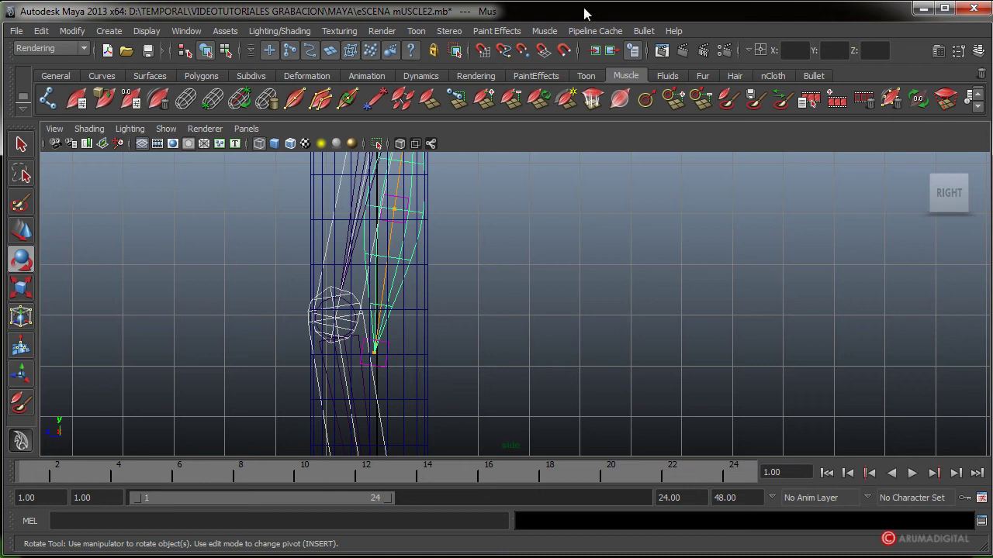
left_click(421, 304)
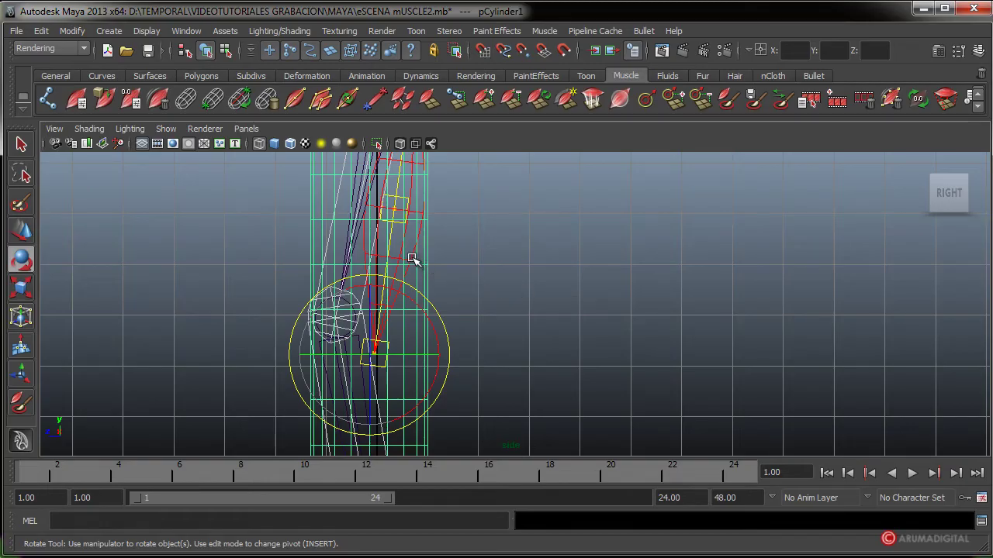
left_click(412, 258)
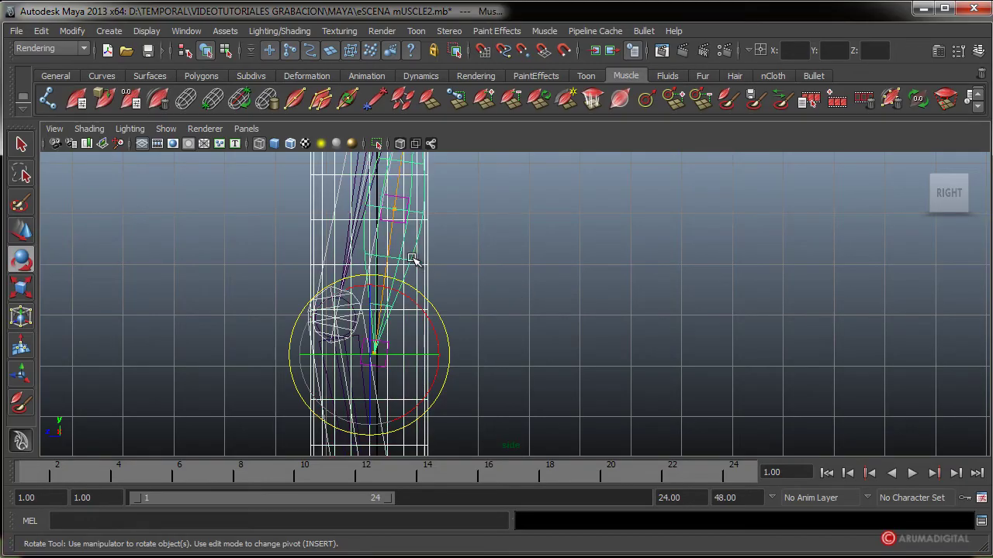
left_click(554, 31)
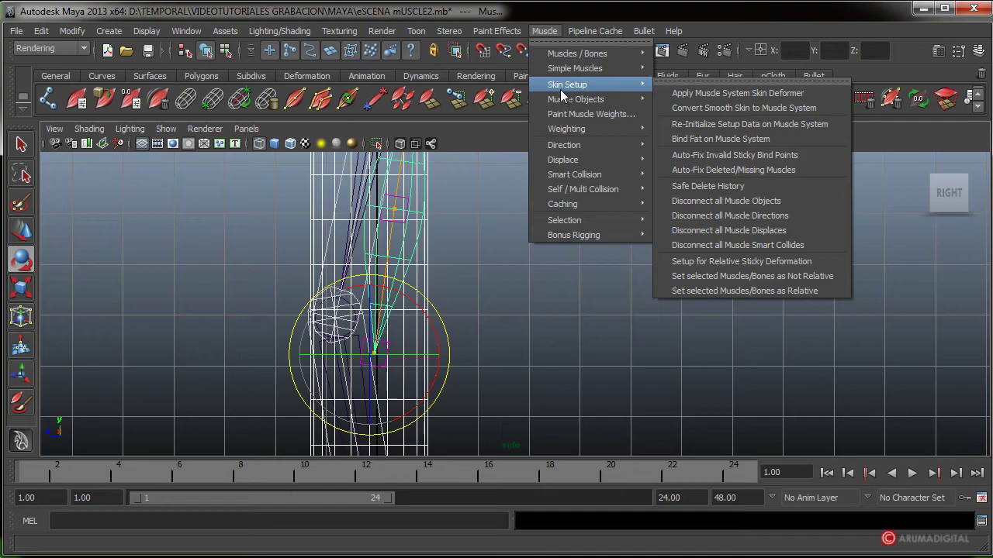
mouse_move(575, 100)
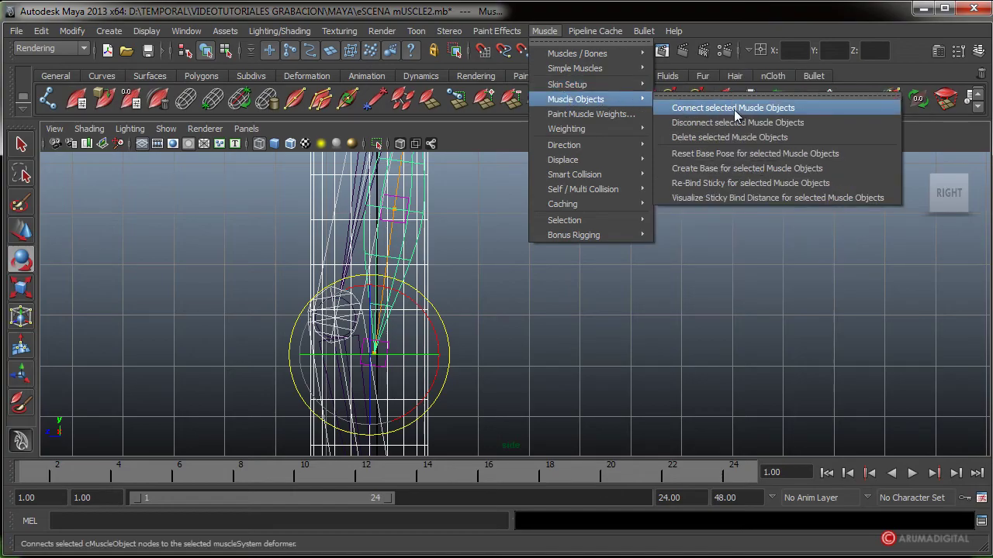
left_click(734, 110)
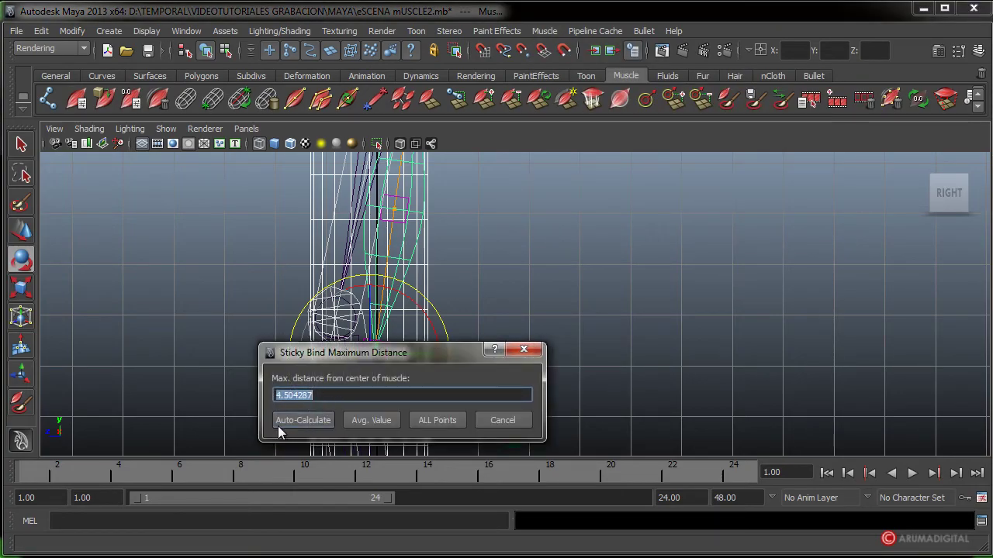
left_click(304, 420)
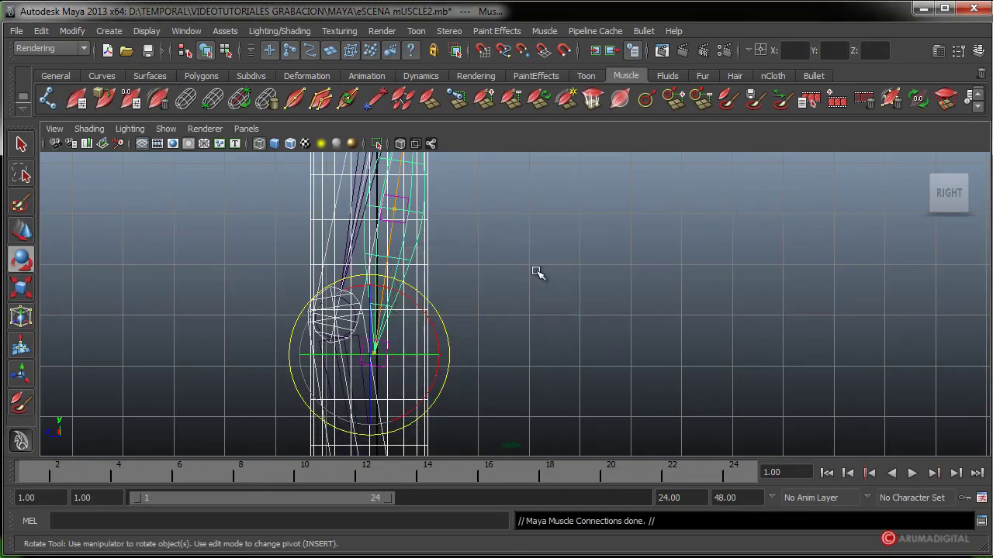
Apply default sticky weights to the cylinder mesh.
left_click(546, 31)
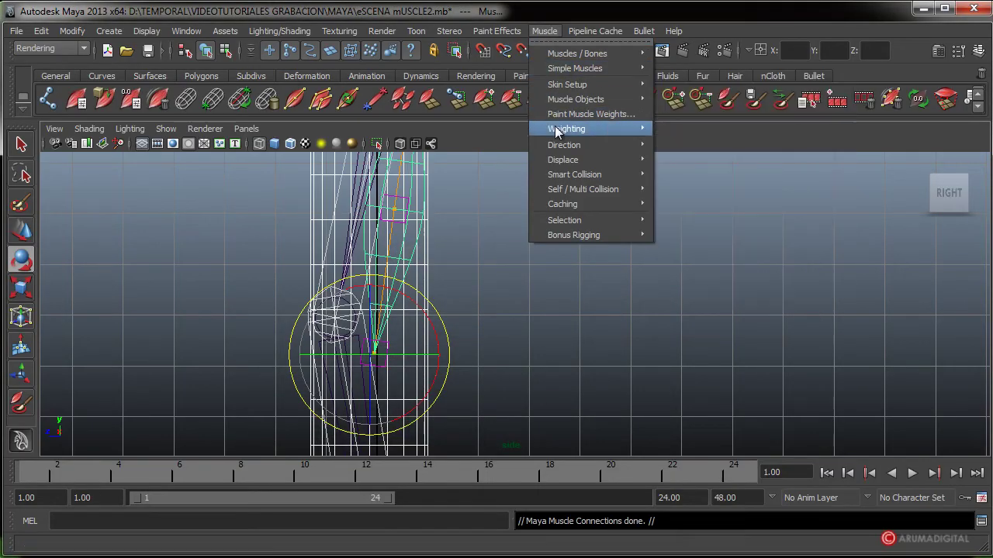
mouse_move(567, 128)
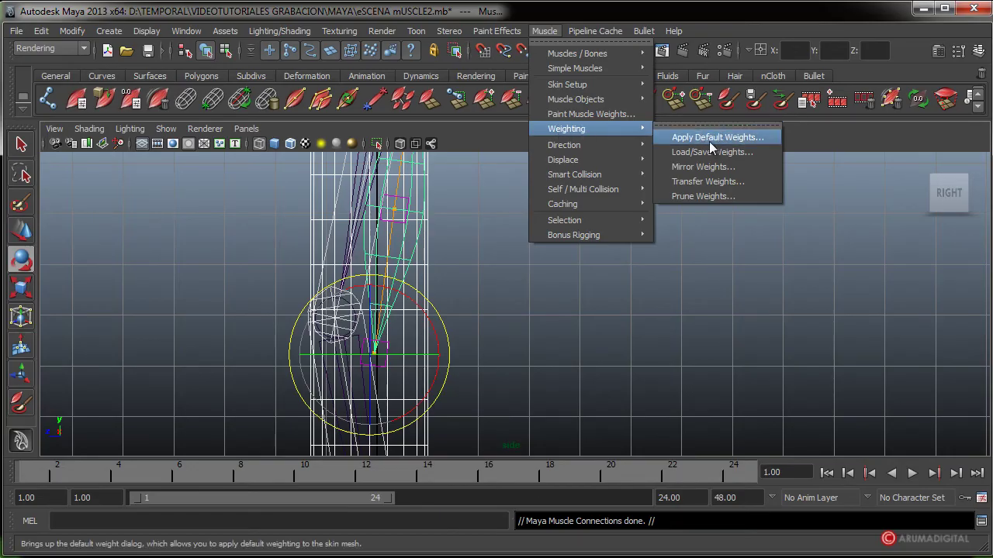
left_click(709, 140)
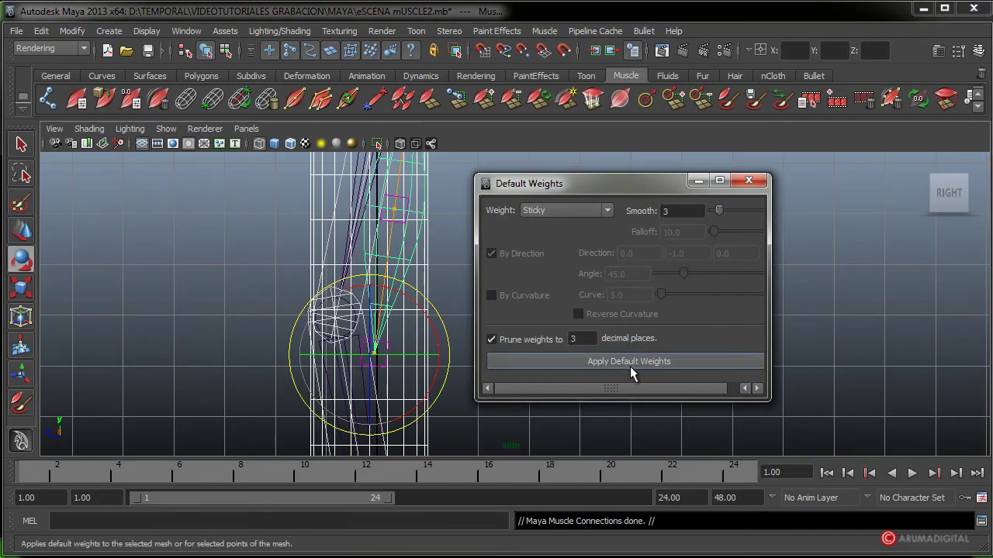
left_click(630, 363)
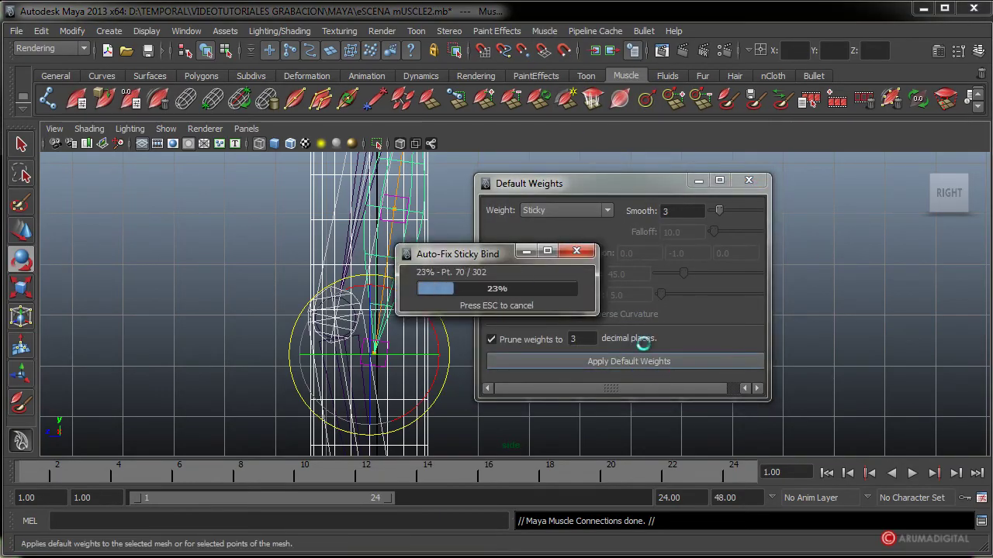
left_click(759, 184)
left_click(477, 387)
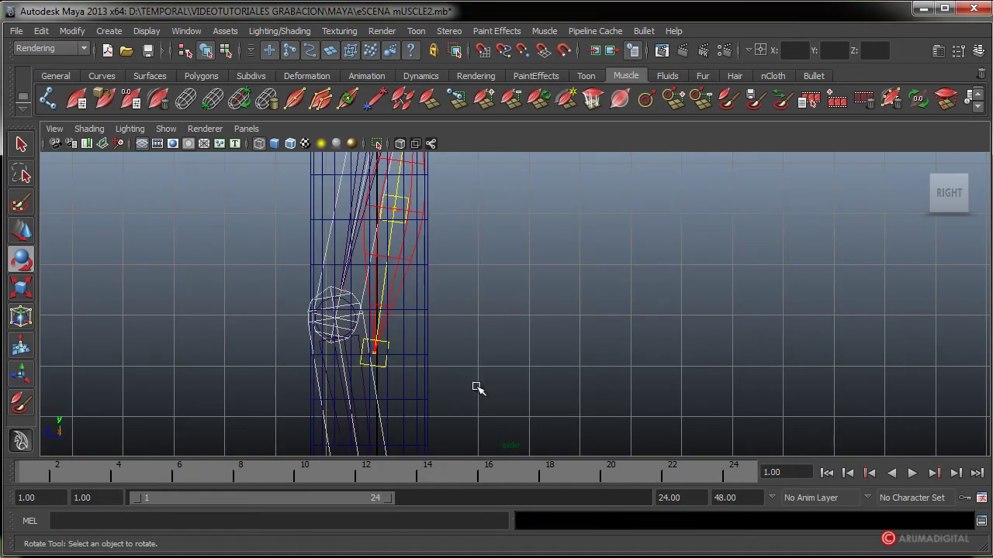
left_click(374, 411)
Rotate joint2 about 80 degrees so the lower limb lies horizontal, then select iControlMus3.
mouse_move(411, 351)
left_mouse_down()
mouse_move(416, 290)
mouse_move(383, 240)
mouse_move(388, 329)
mouse_move(465, 349)
mouse_move(443, 305)
mouse_move(445, 233)
mouse_move(450, 291)
mouse_move(538, 332)
mouse_move(523, 333)
left_mouse_up()
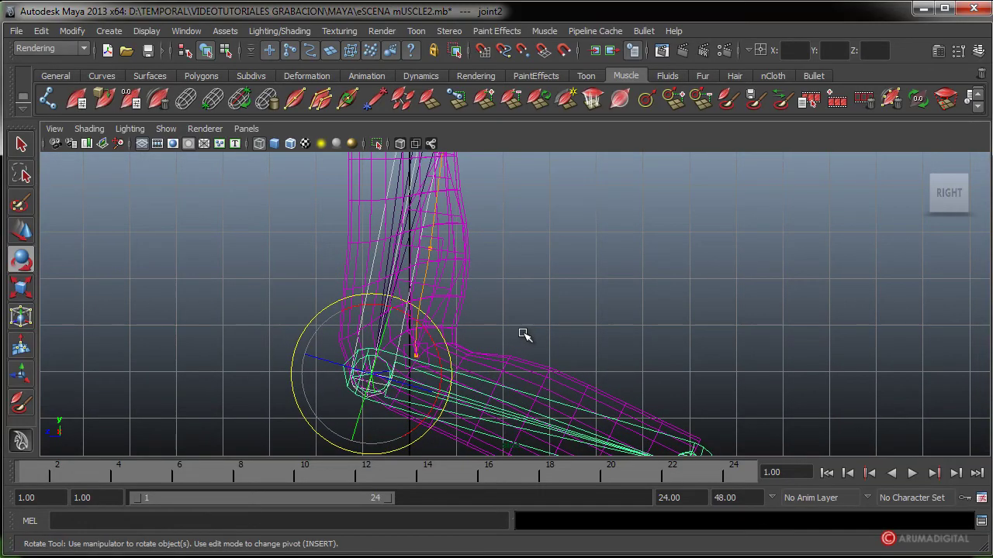
middle_click_drag(523, 333, 473, 333)
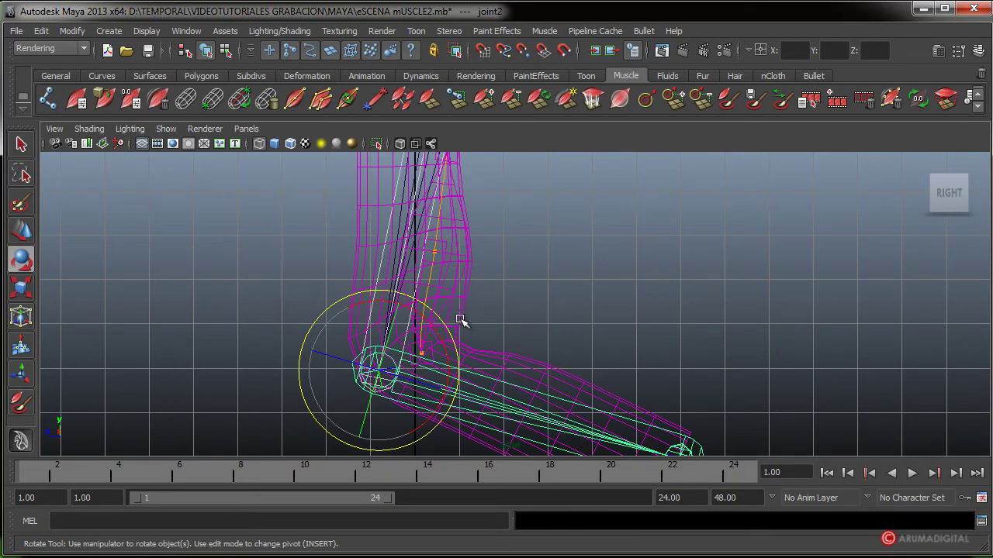
mouse_move(375, 335)
left_mouse_down()
mouse_move(431, 348)
mouse_move(388, 294)
mouse_move(377, 410)
mouse_move(406, 361)
mouse_move(441, 220)
left_mouse_up()
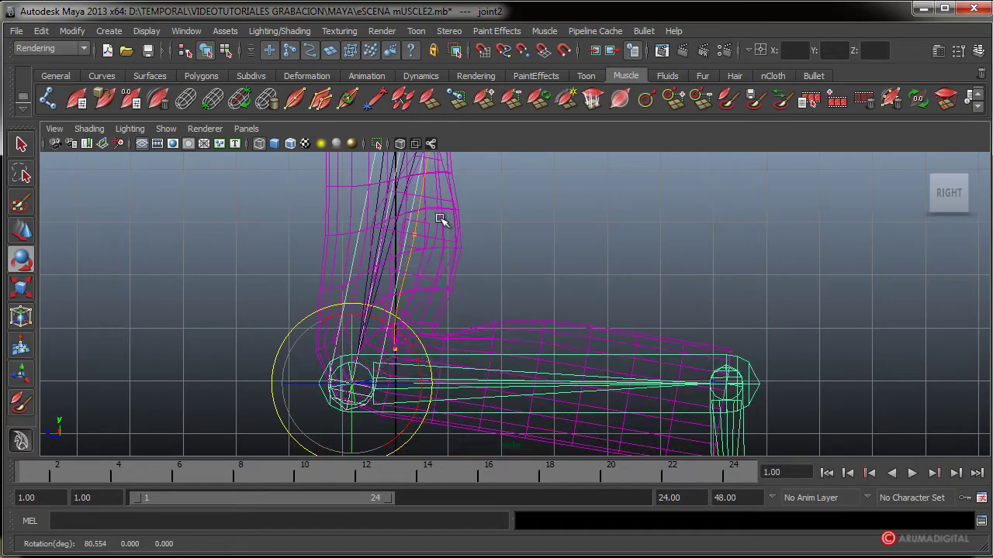
scroll(631, 304, "up", 1)
scroll(518, 354, "up", 1)
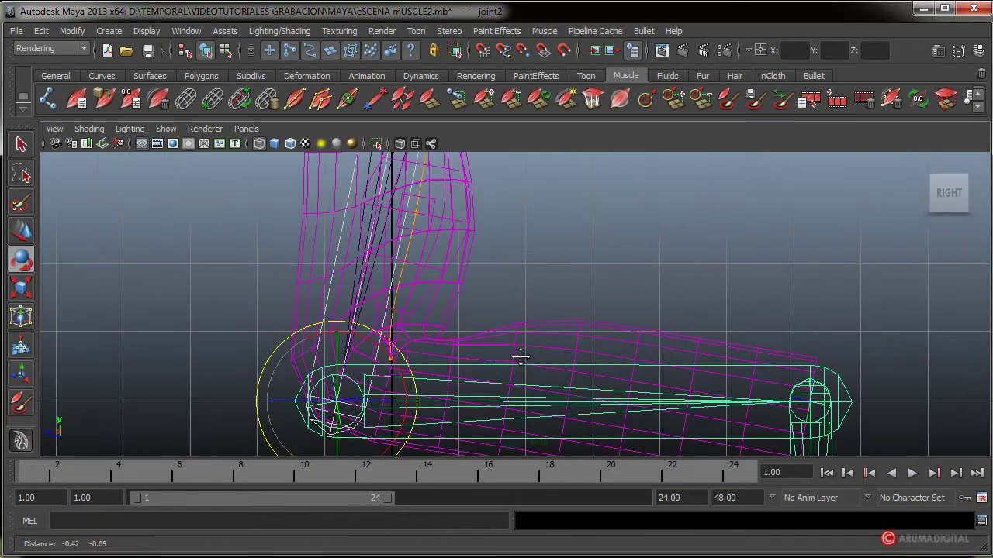
scroll(472, 349, "up", 1)
scroll(607, 280, "up", 1)
left_click(436, 362)
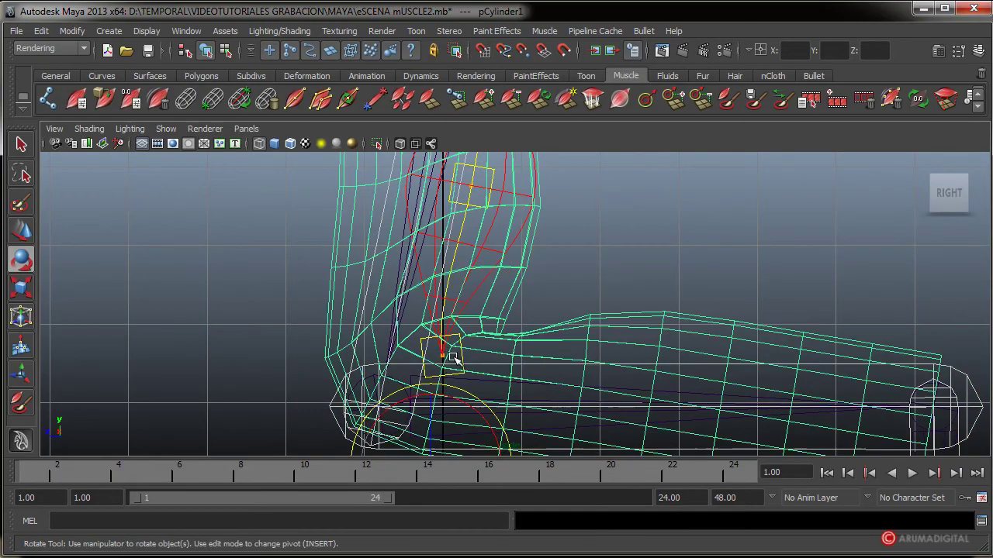
left_click(464, 365)
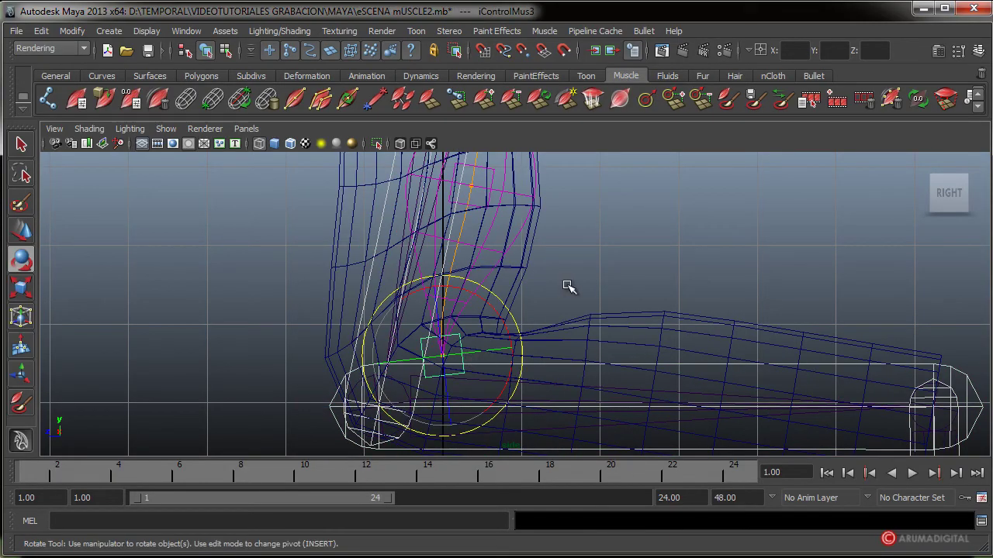
Pull the muscle control upward and switch the arm to smooth shading.
key("w")
mouse_move(454, 357)
left_mouse_down()
mouse_move(475, 326)
mouse_move(587, 276)
mouse_move(436, 394)
mouse_move(687, 151)
mouse_move(602, 261)
mouse_move(598, 251)
left_mouse_up()
key("space")
key("space")
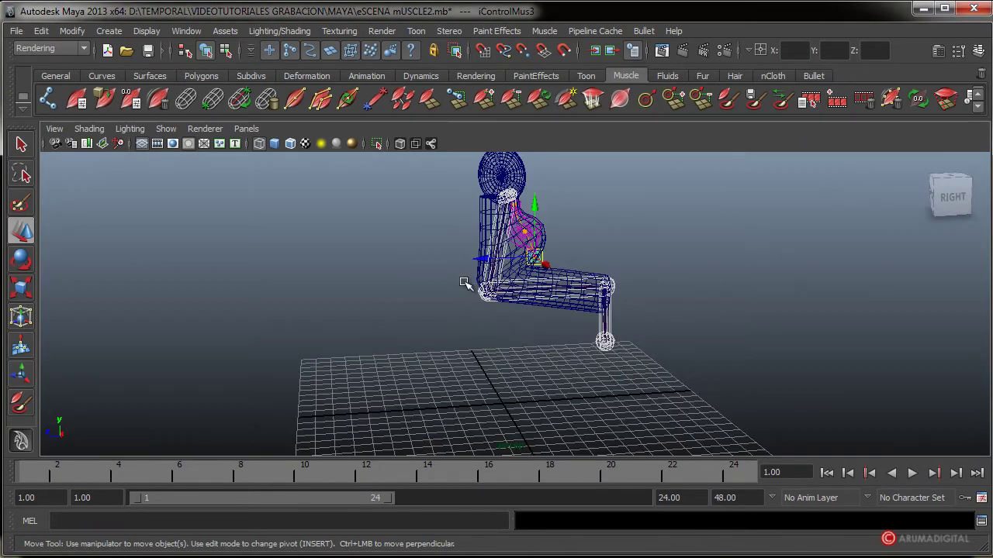
mouse_move(463, 283)
left_mouse_down("alt")
mouse_move(370, 297)
mouse_move(682, 255)
mouse_move(721, 259)
mouse_move(658, 199)
mouse_move(621, 362)
mouse_move(613, 364)
left_mouse_up("alt")
key("5")
mouse_move(508, 372)
left_mouse_down()
mouse_move(622, 389)
mouse_move(613, 287)
mouse_move(570, 357)
mouse_move(614, 400)
mouse_move(613, 423)
mouse_move(578, 325)
left_mouse_up()
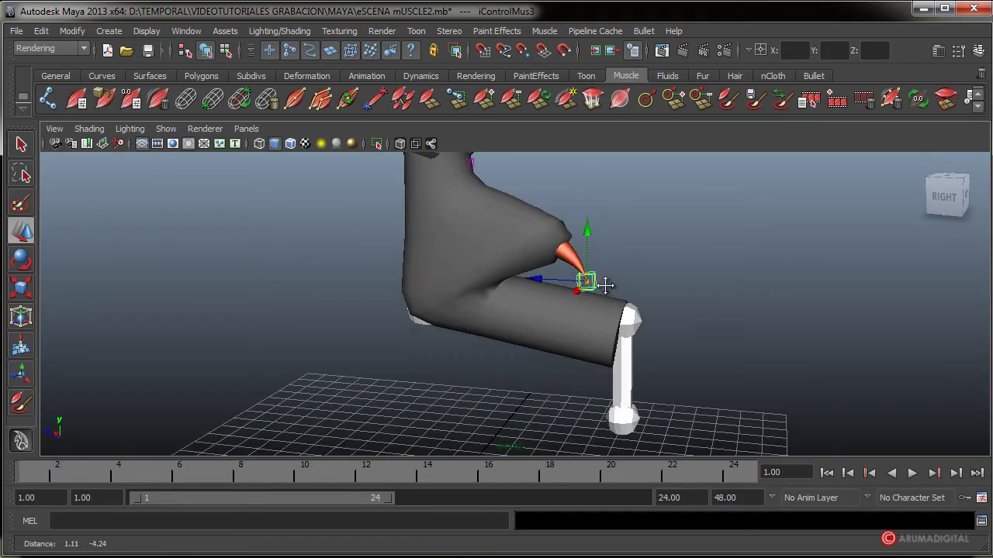
Undo the test moves and rebend joint2 diagonally, bulging the upper arm over the muscle.
left_click(574, 320)
key("e")
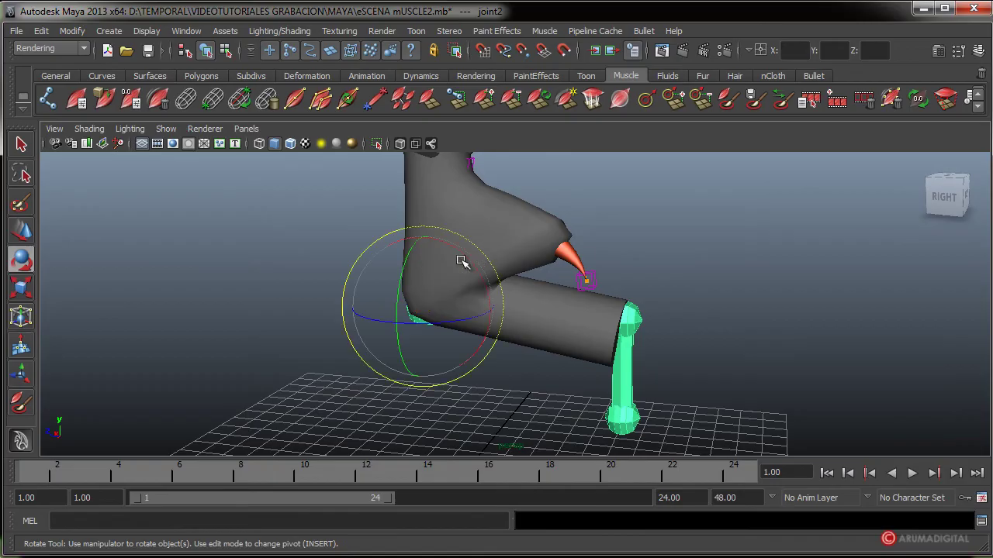
mouse_move(462, 262)
left_mouse_down()
mouse_move(473, 284)
mouse_move(436, 366)
mouse_move(454, 342)
mouse_move(459, 261)
mouse_move(474, 268)
left_mouse_up()
key("ctrl+z")
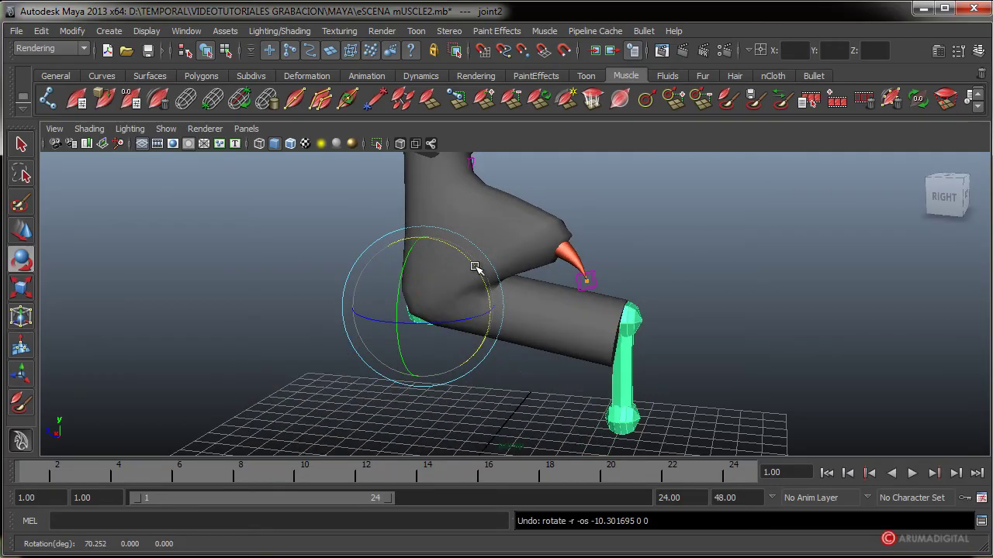
key("ctrl+z")
key("ctrl+z")
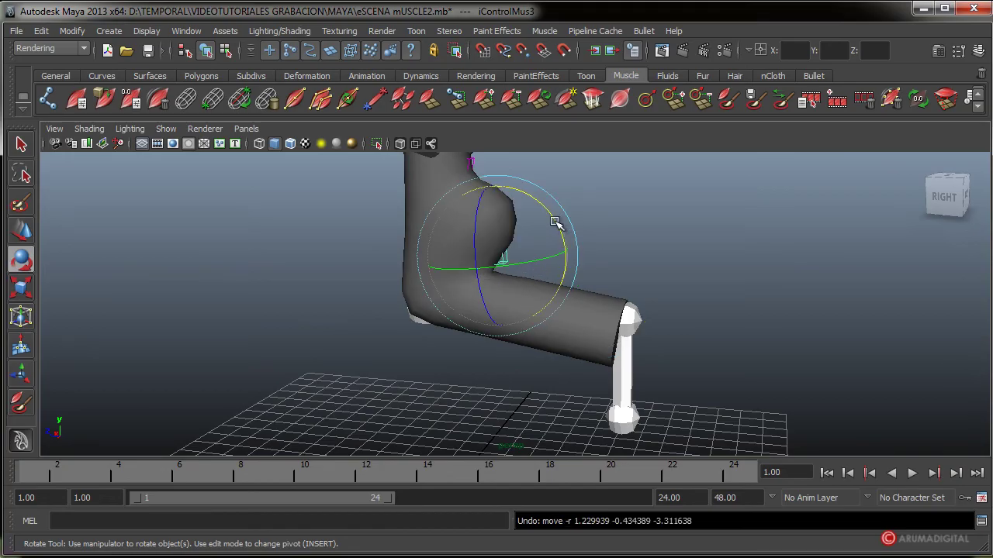
mouse_move(555, 222)
left_mouse_down()
mouse_move(554, 284)
mouse_move(552, 263)
left_mouse_up()
key("ctrl+z")
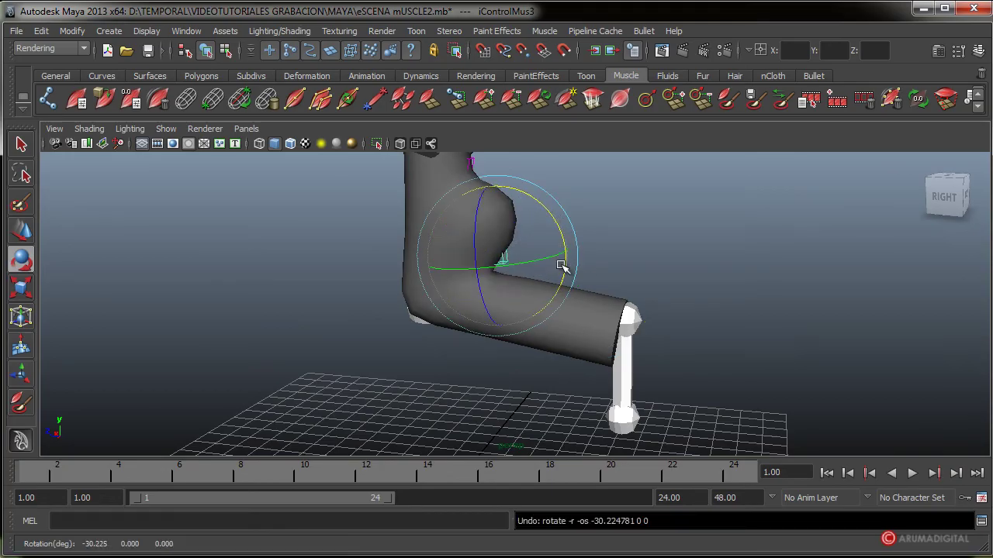
key("ctrl+z")
key("ctrl+z")
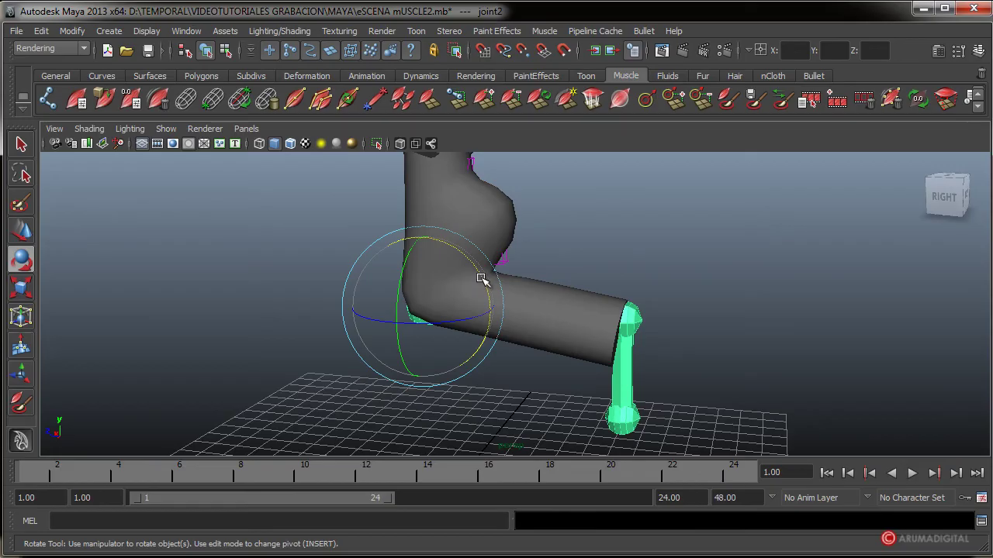
mouse_move(480, 279)
left_mouse_down()
mouse_move(470, 329)
mouse_move(421, 371)
mouse_move(505, 207)
left_mouse_up()
Rotate joint2 until the lower limb hangs almost vertical, checking the upper-arm bulge from closer angles.
mouse_move(485, 290)
left_mouse_down()
mouse_move(453, 234)
mouse_move(466, 274)
mouse_move(461, 313)
mouse_move(380, 314)
mouse_move(609, 315)
mouse_move(643, 301)
mouse_move(661, 333)
mouse_move(549, 335)
left_mouse_up()
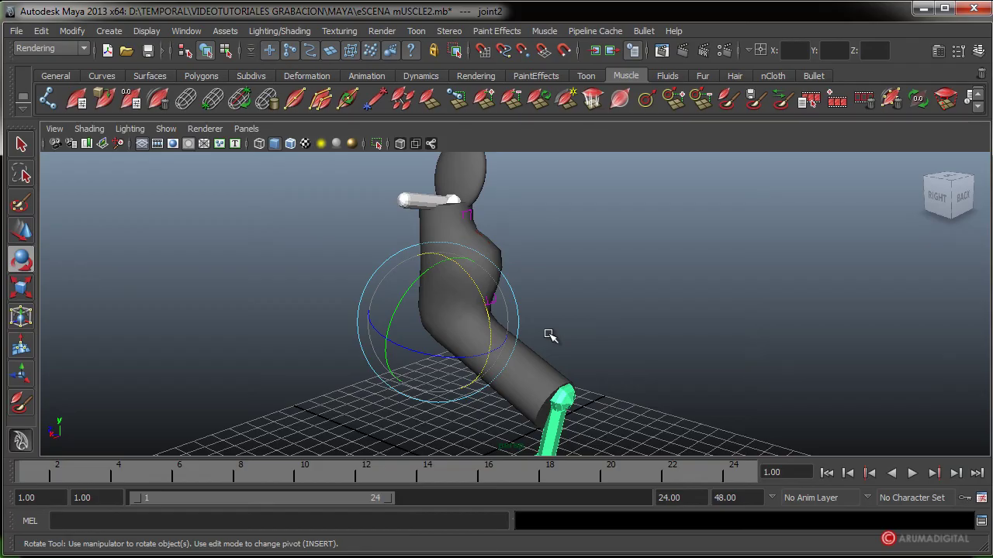
mouse_move(504, 342)
left_mouse_down("alt")
mouse_move(535, 368)
mouse_move(310, 330)
mouse_move(460, 305)
mouse_move(446, 334)
mouse_move(421, 343)
left_mouse_up("alt")
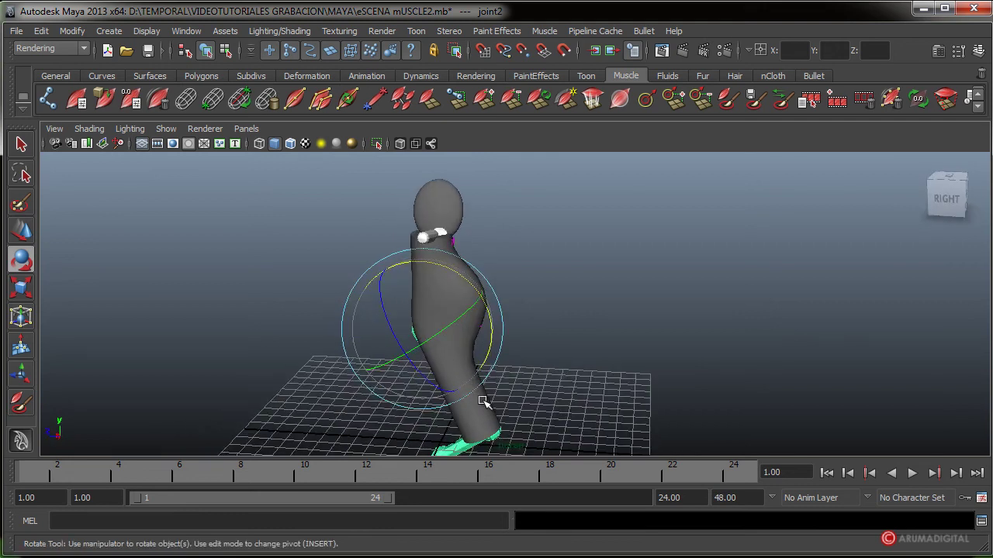
mouse_move(483, 401)
left_mouse_down("alt")
mouse_move(443, 399)
mouse_move(490, 315)
mouse_move(452, 317)
mouse_move(465, 341)
mouse_move(571, 358)
left_mouse_up("alt")
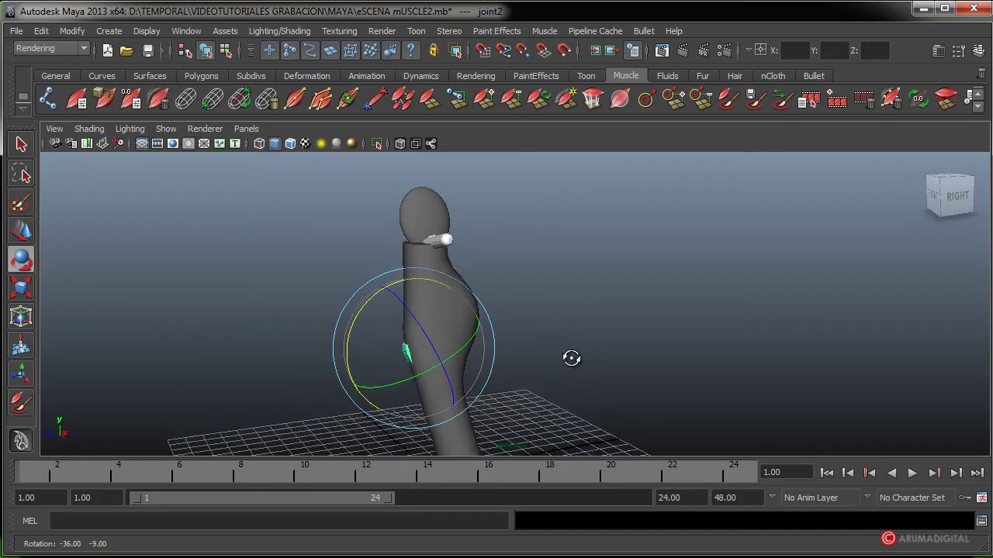
right_click_drag(571, 358, 580, 311, "alt")
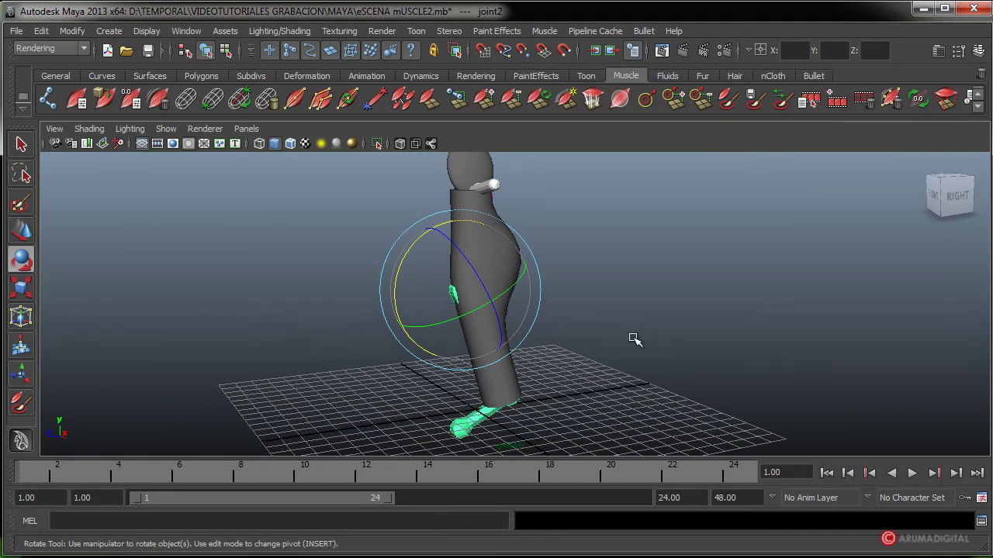